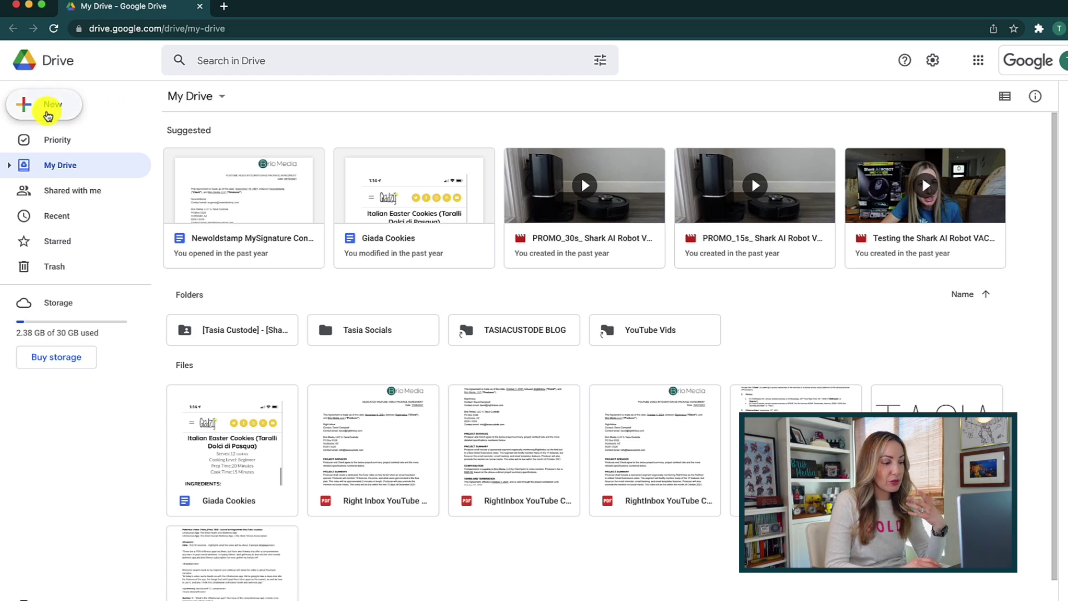
Create a new blank Google Docs document from Drive's New menu
click(48, 115)
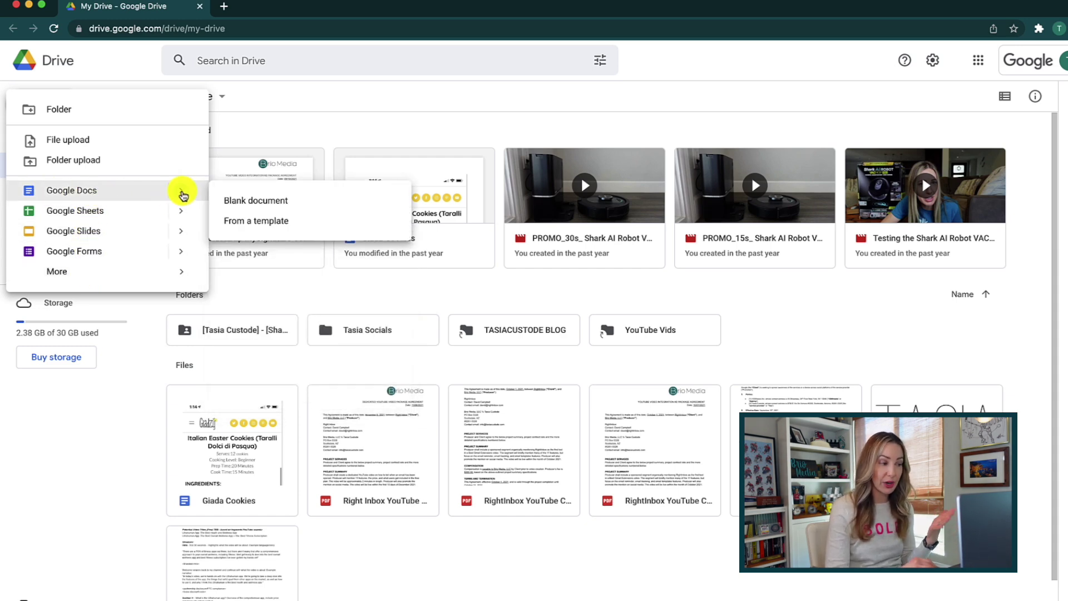
mouse_move(71, 190)
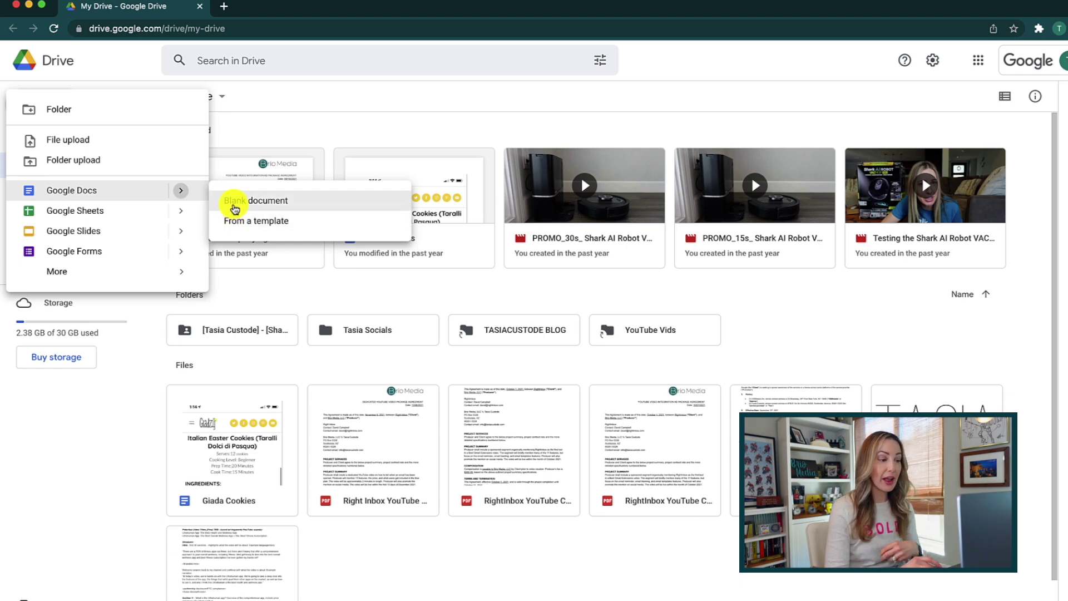
click(234, 205)
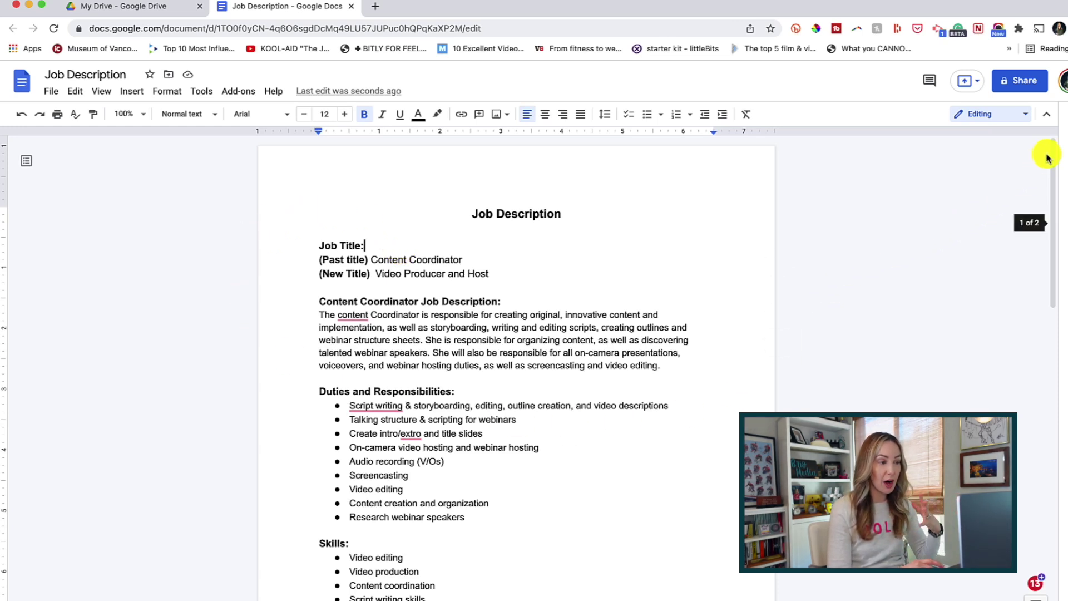
mouse_move(1049, 158)
mouse_down()
mouse_move(1051, 246)
mouse_move(1047, 148)
mouse_up()
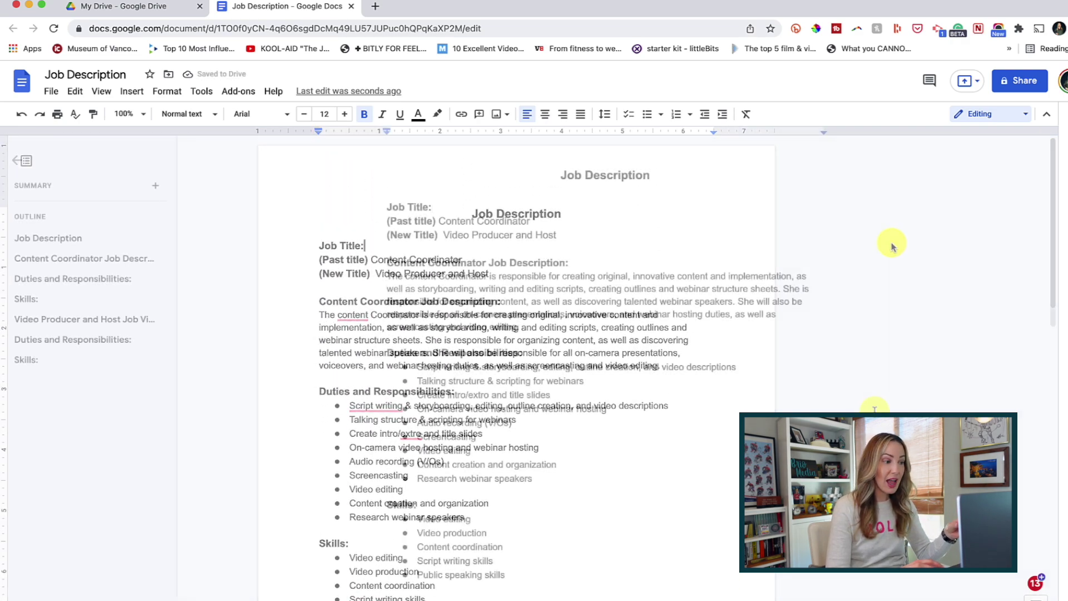
drag(1049, 167, 1052, 331)
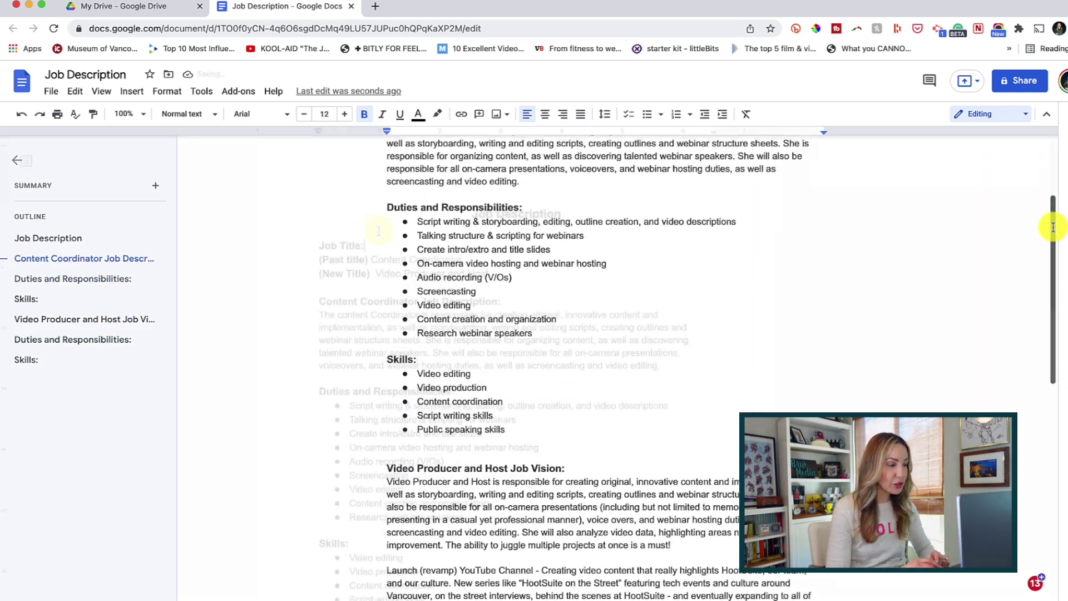
Switch the document to the Pageless layout in Page setup and apply it
click(50, 92)
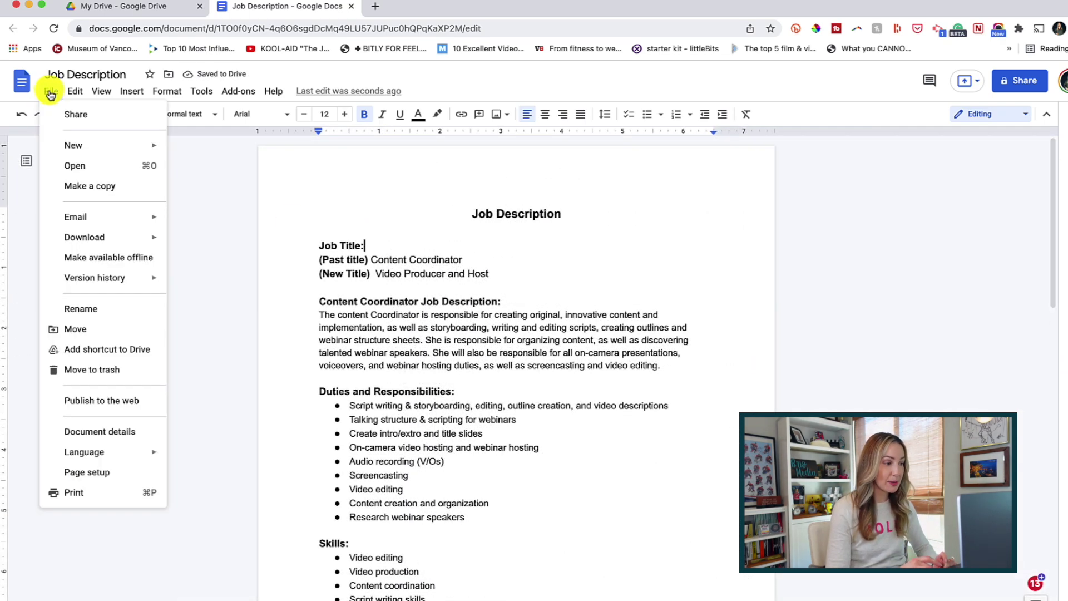
click(125, 476)
click(584, 226)
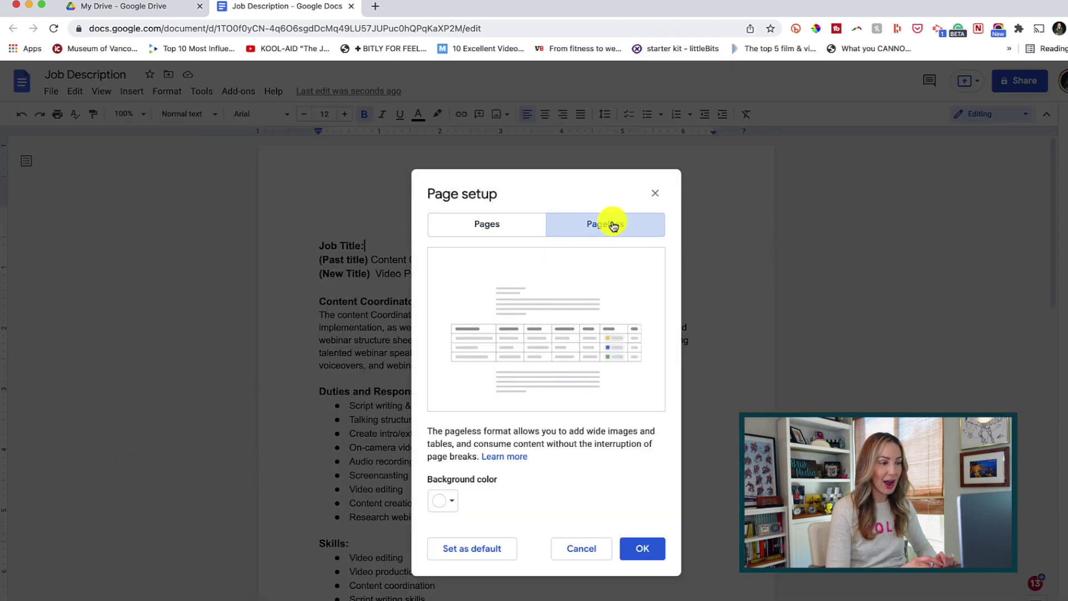
click(654, 546)
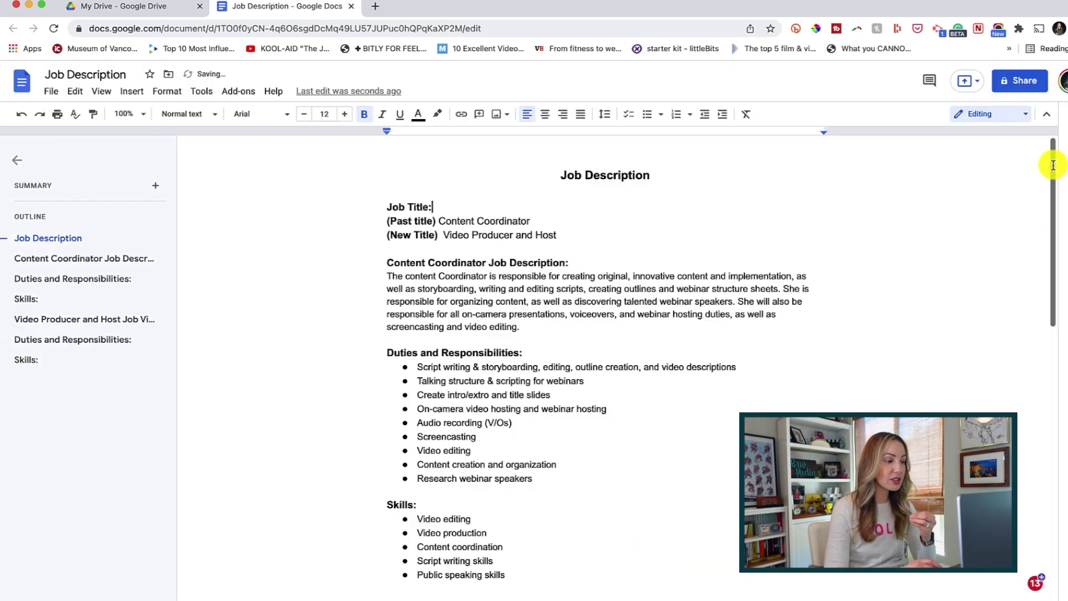
mouse_move(1054, 164)
mouse_down()
mouse_move(1051, 364)
mouse_move(1049, 152)
mouse_up()
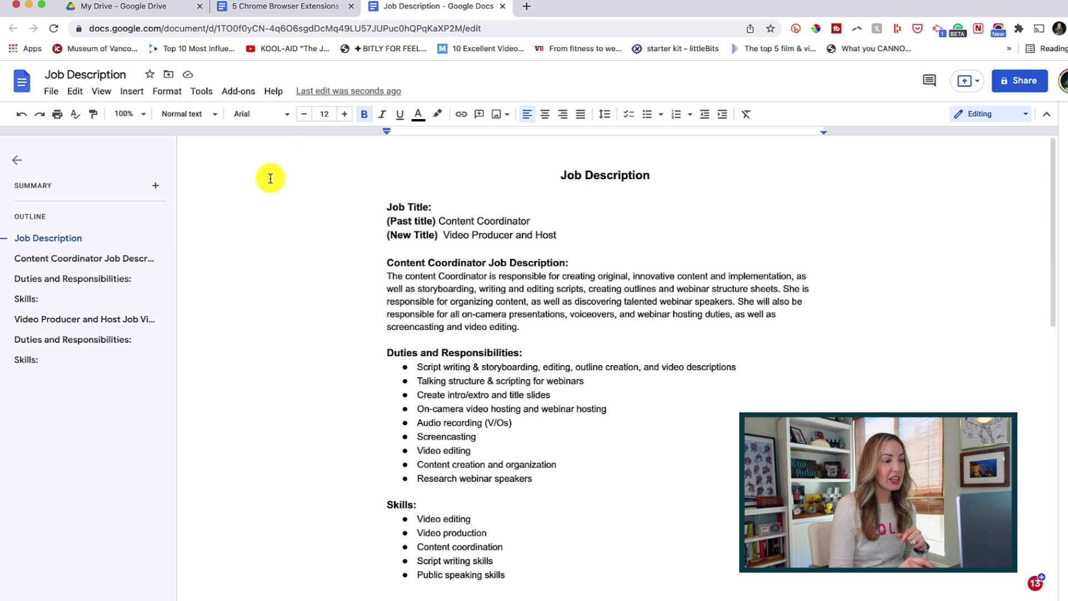
click(102, 92)
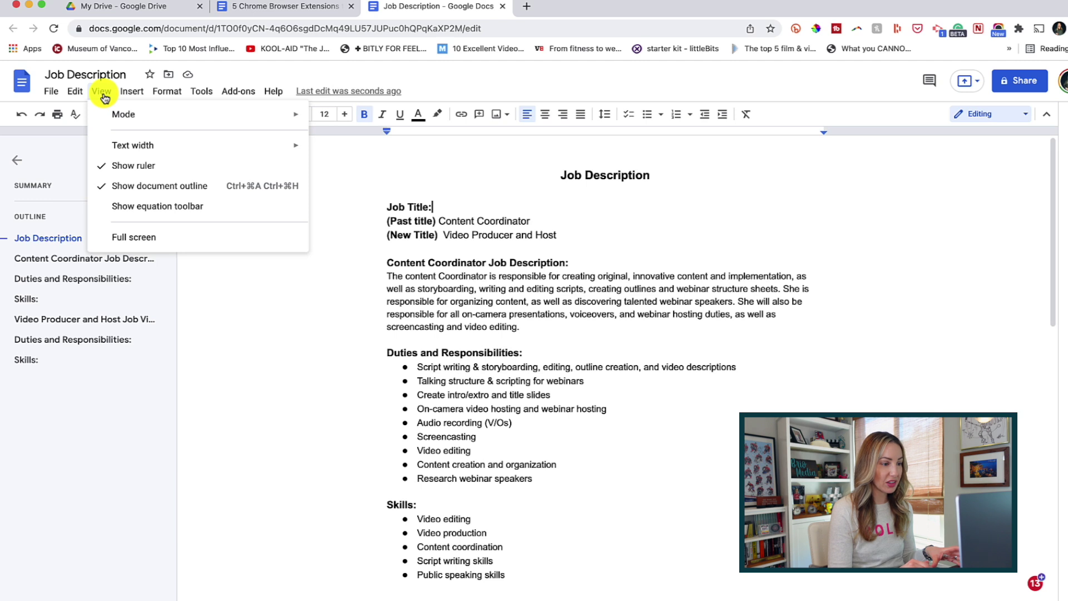
mouse_move(133, 145)
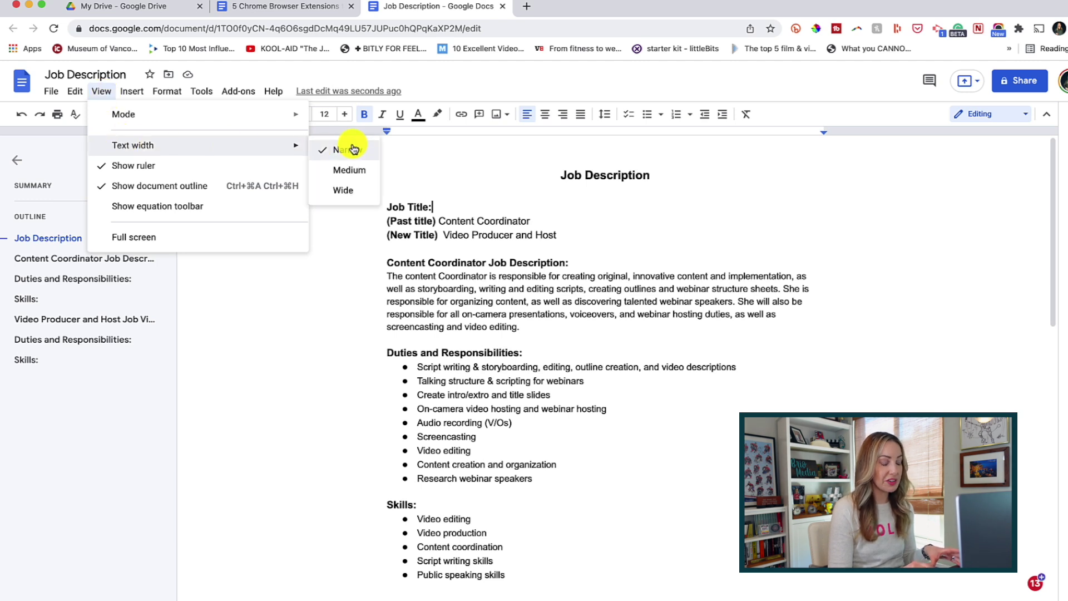
click(350, 193)
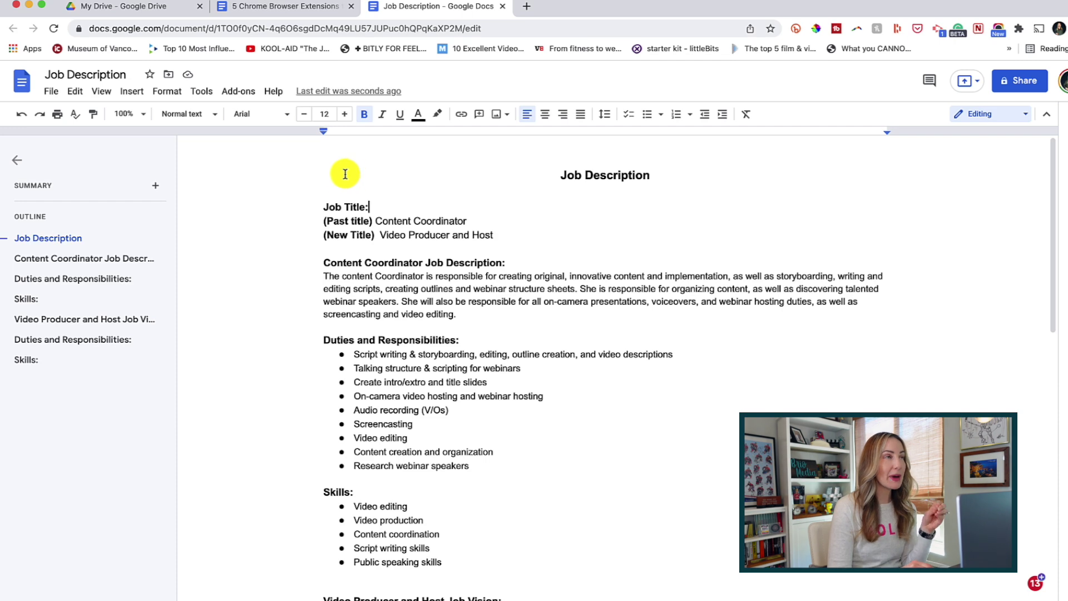
click(101, 91)
mouse_move(133, 146)
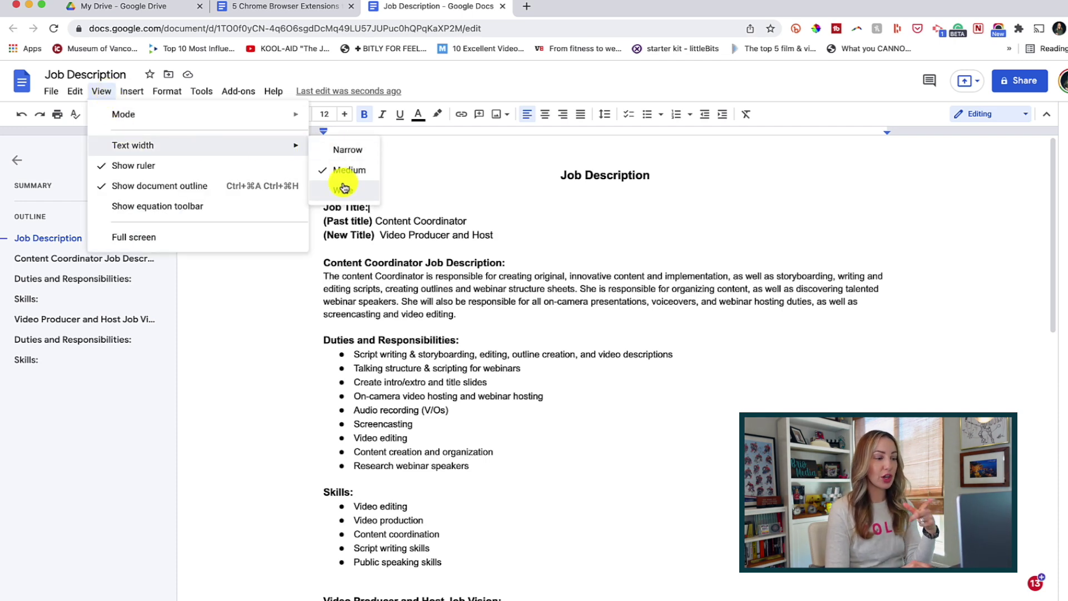
click(342, 185)
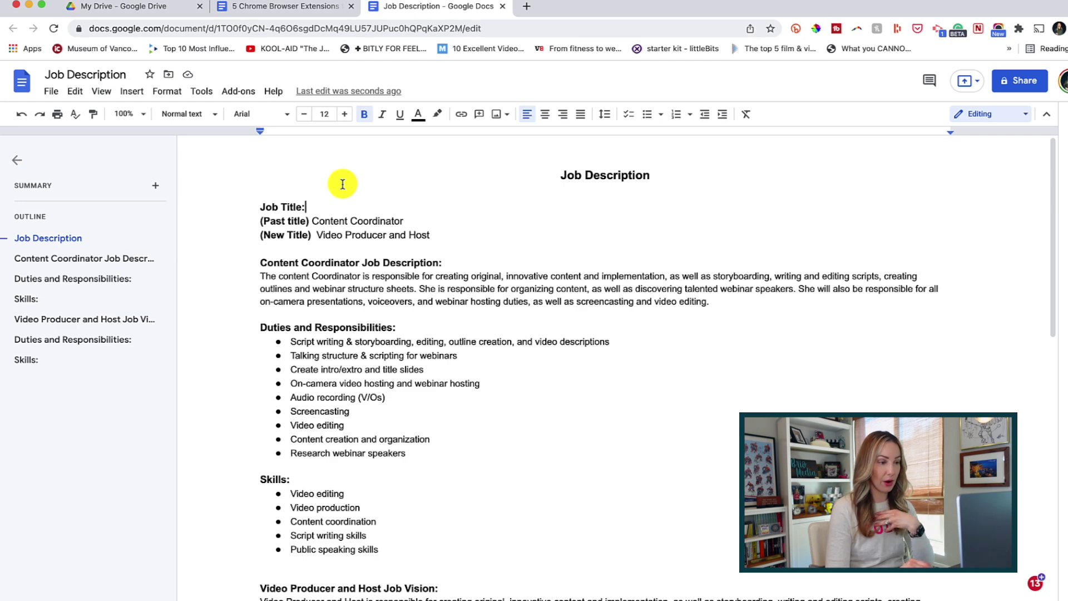
click(101, 91)
mouse_move(133, 145)
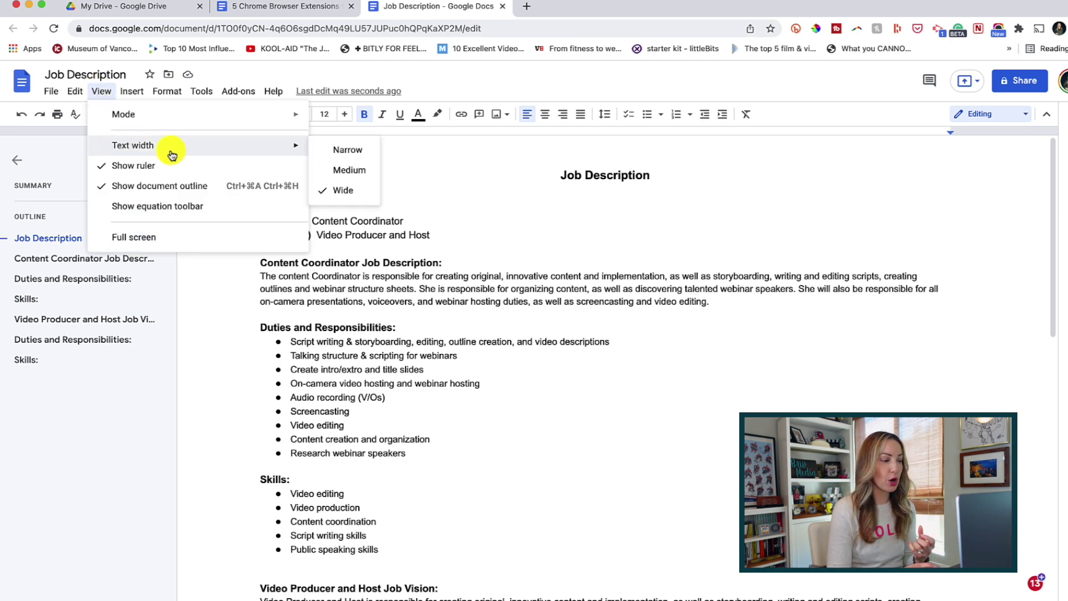
click(341, 156)
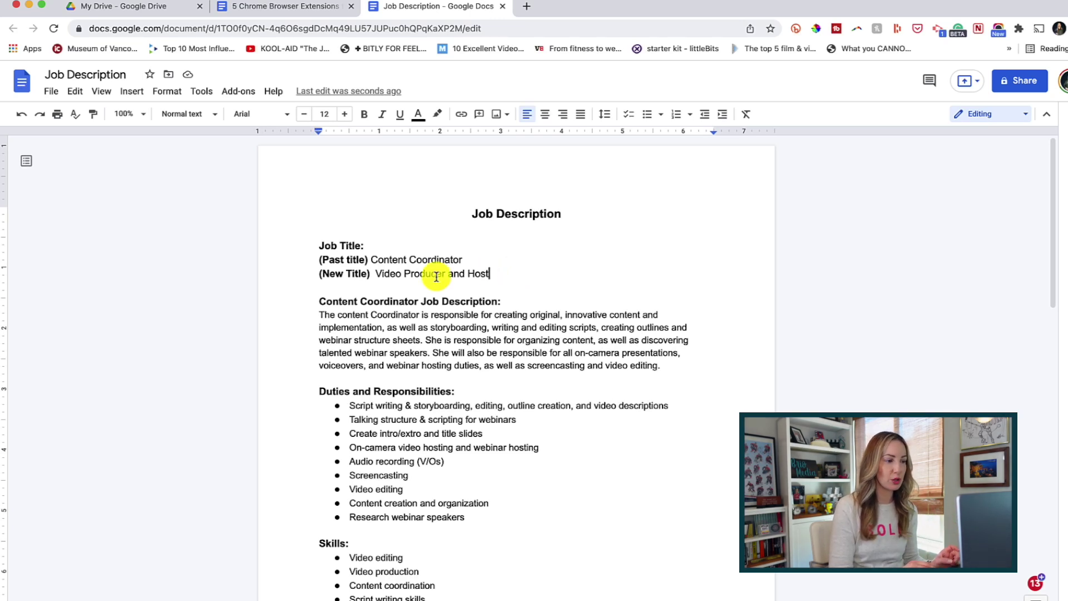
Add a YTV to YouTube Video substitution in Preferences, then start a new line under the title
click(201, 94)
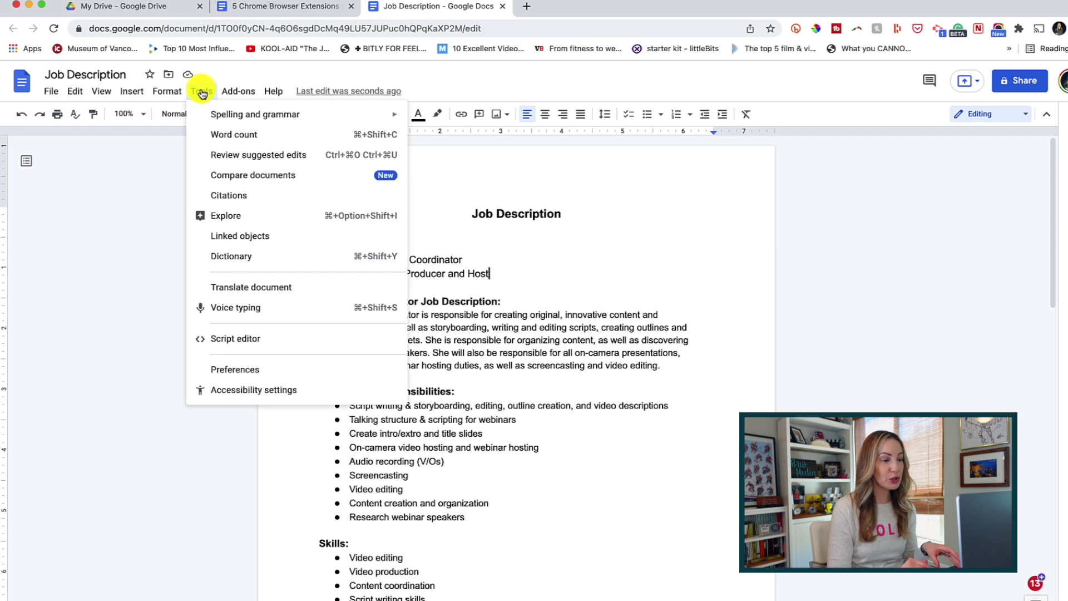
click(236, 370)
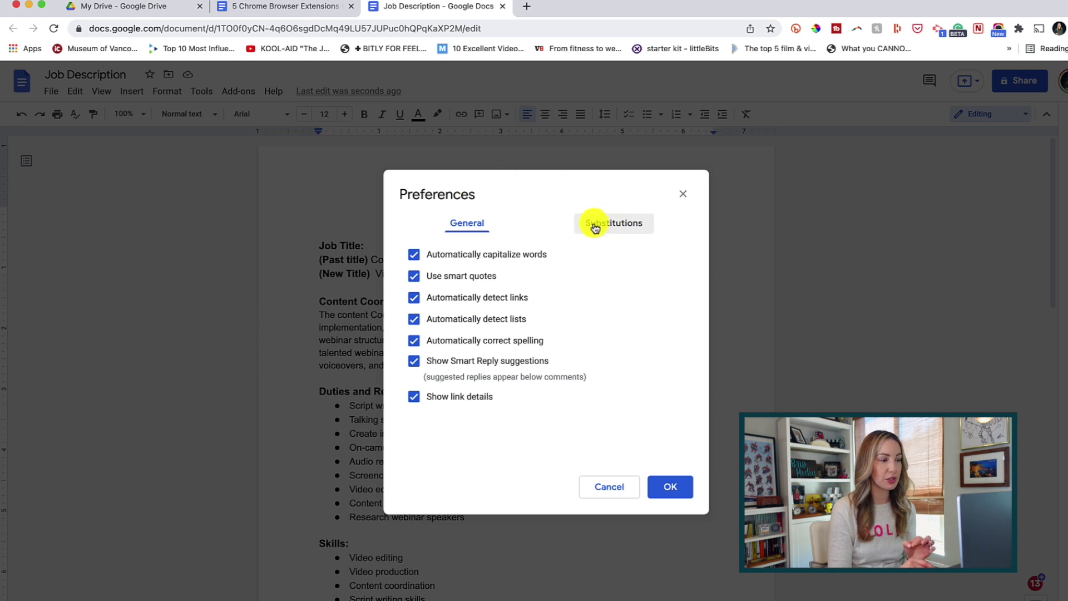
click(611, 229)
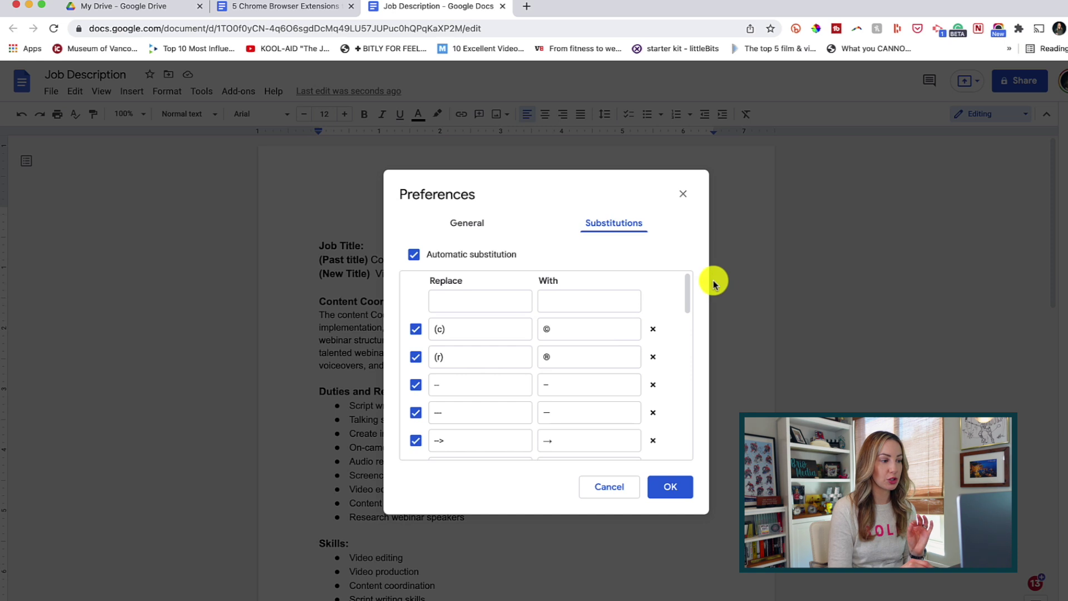
mouse_move(688, 287)
mouse_down()
mouse_move(694, 372)
mouse_move(687, 283)
mouse_up()
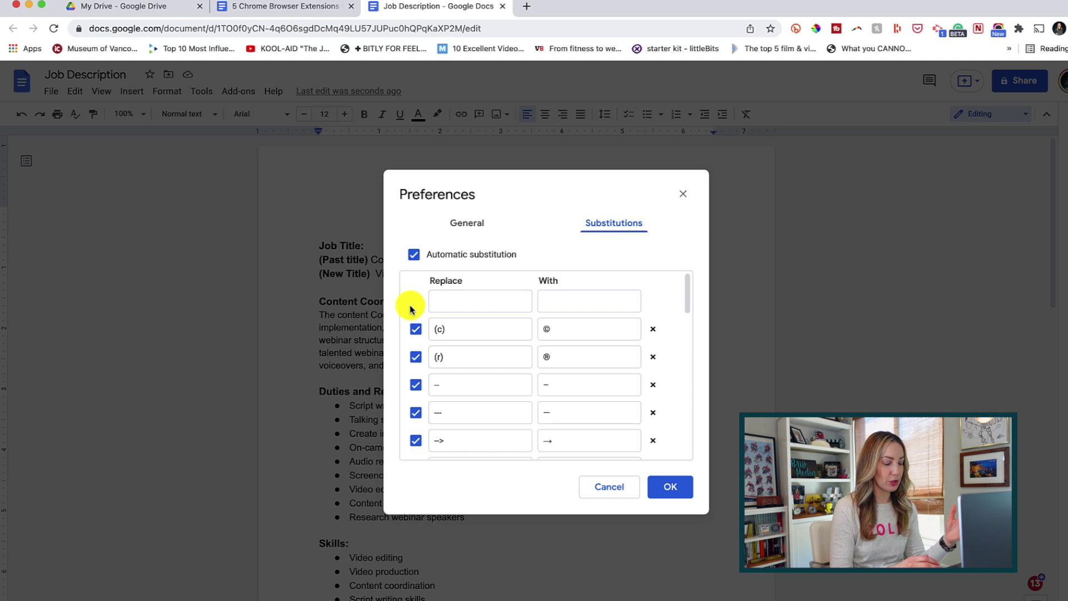
click(446, 298)
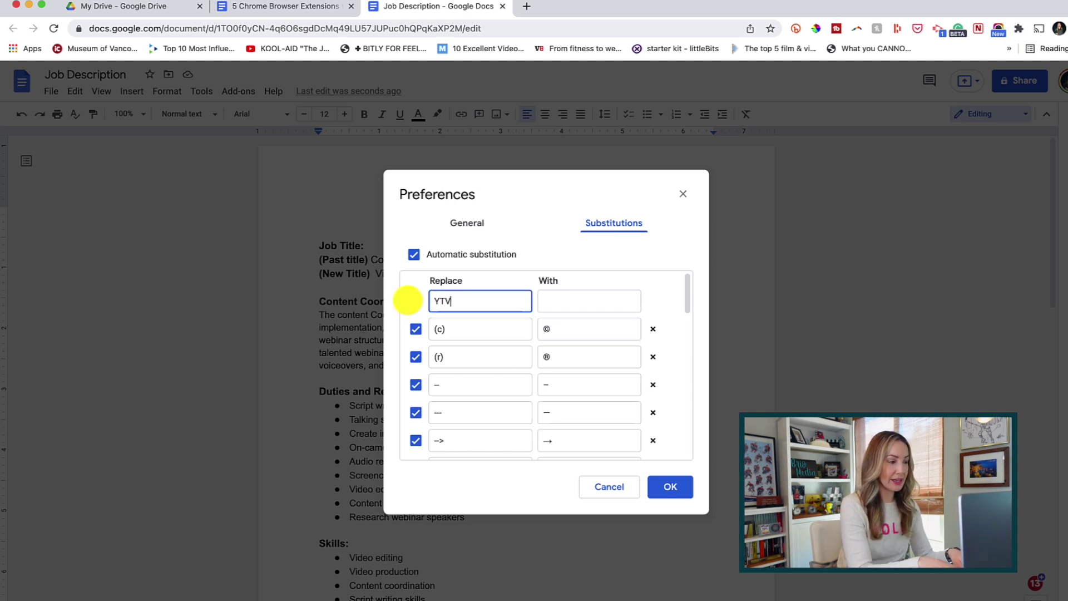
click(552, 301)
text(YouTube Video)
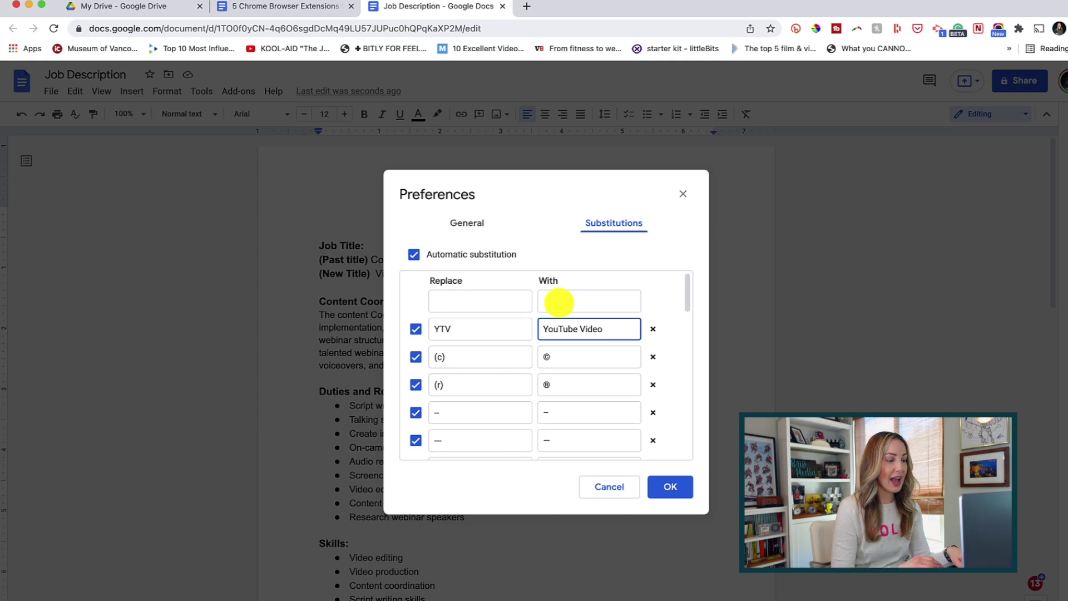
click(673, 492)
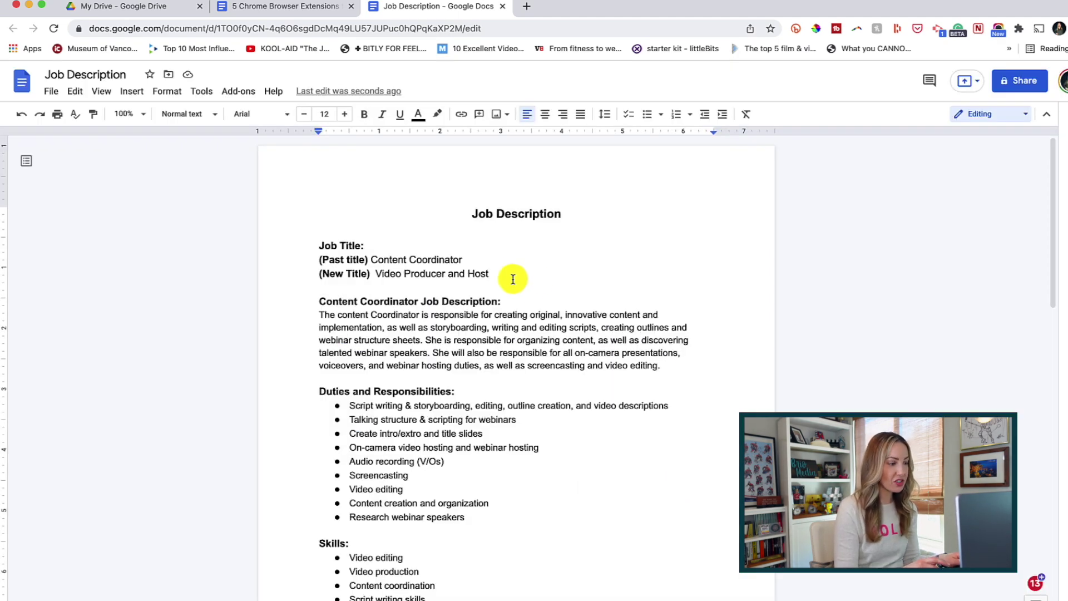
key(Return)
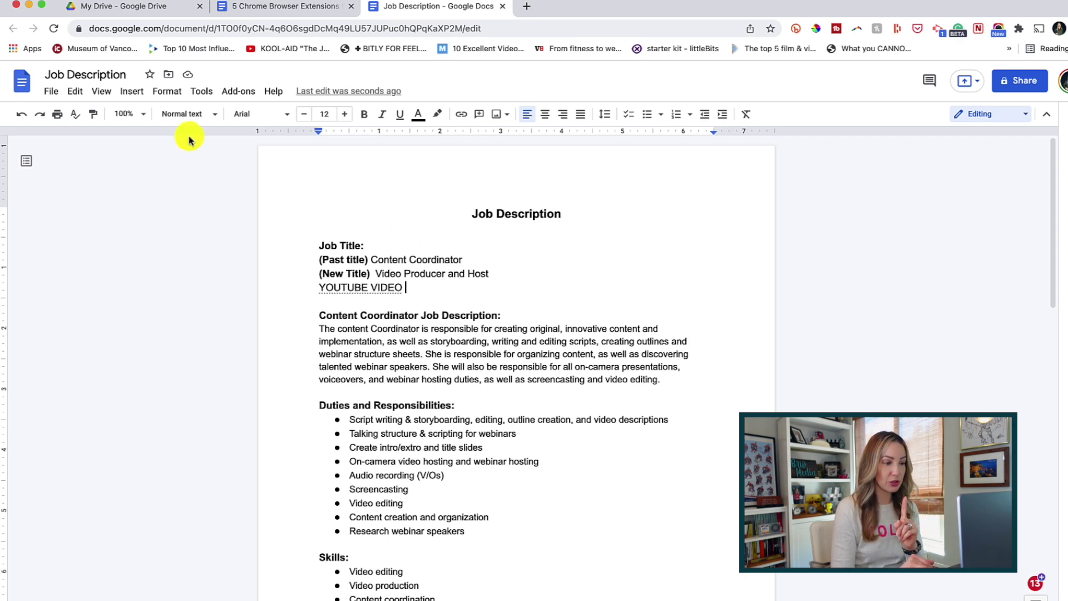
Delete the ytv substitution from the Preferences list and close the dialog
click(201, 91)
click(230, 368)
click(613, 223)
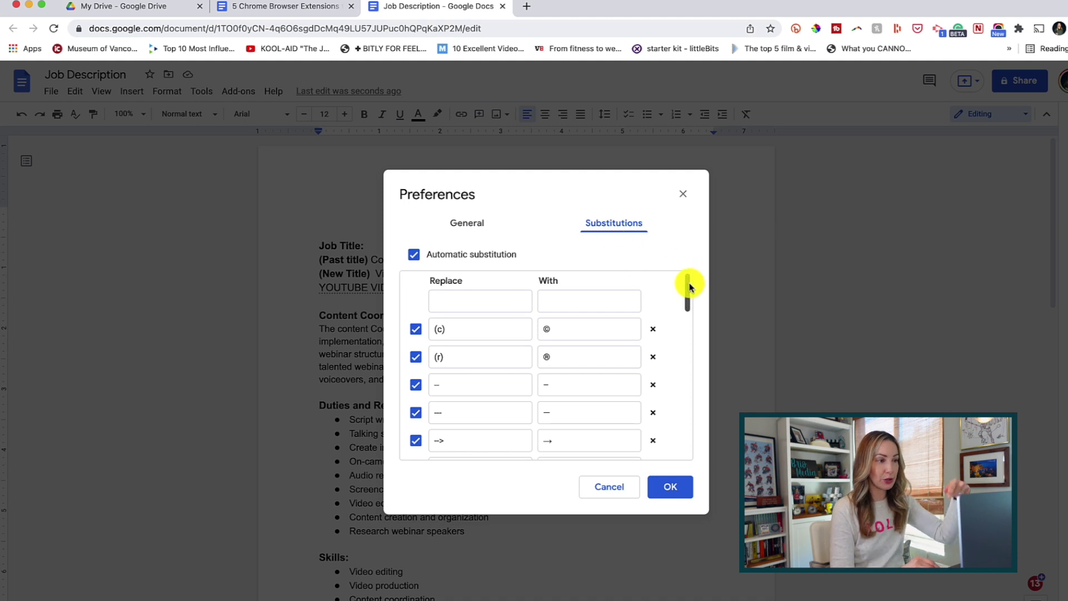
drag(690, 288, 693, 442)
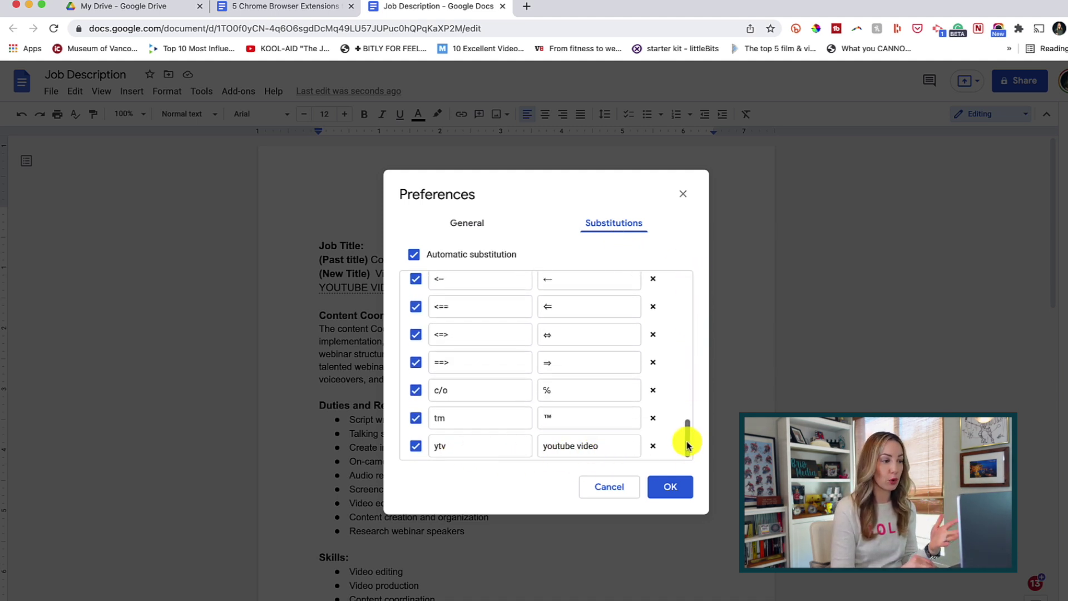
click(653, 446)
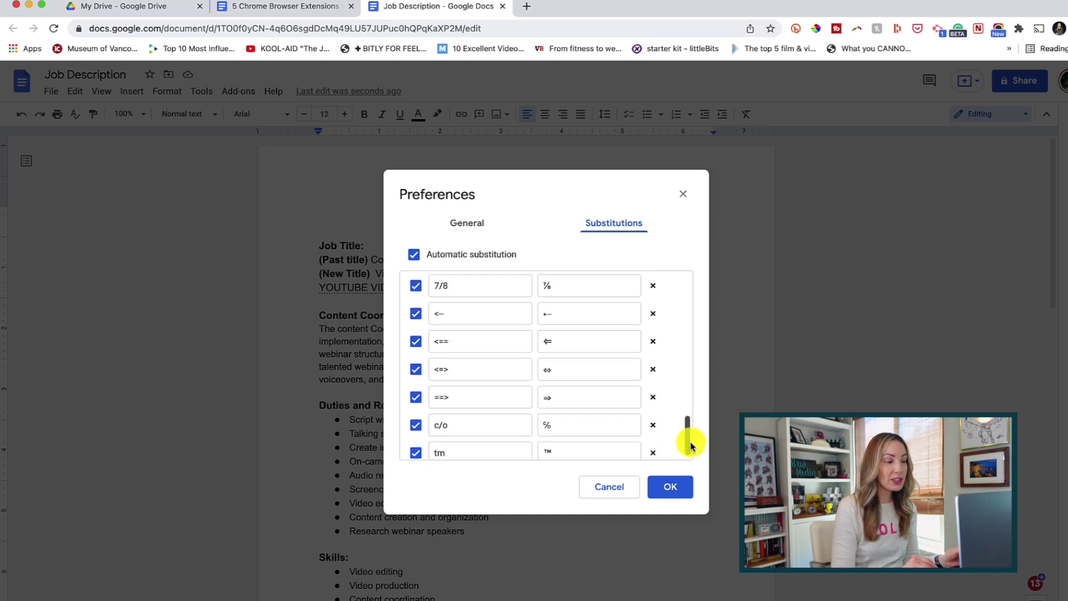
drag(692, 446, 701, 279)
click(415, 255)
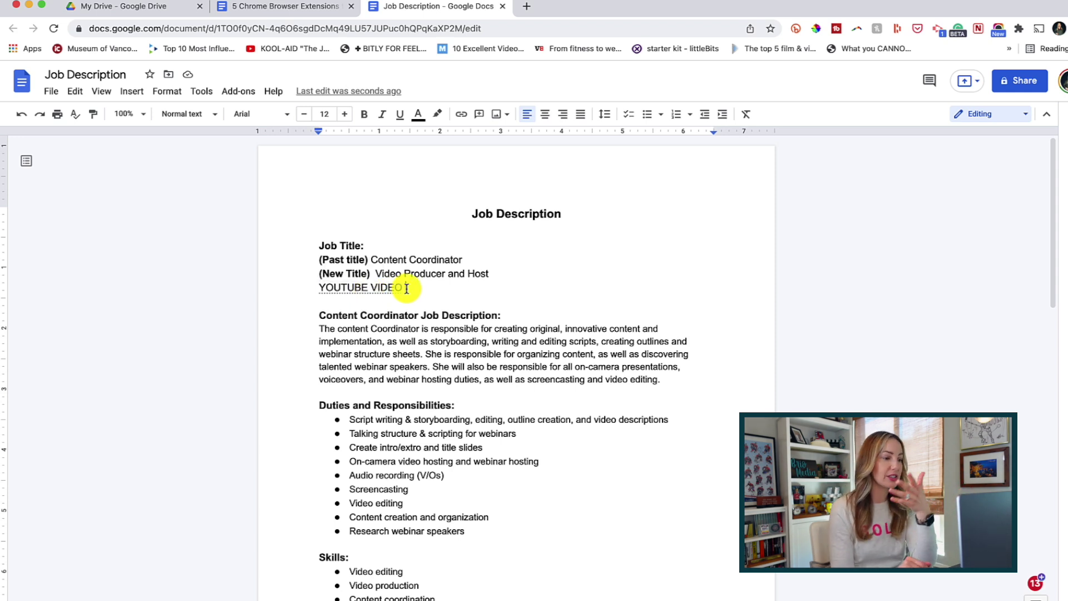
Lowercase the selected YOUTUBE VIDEO line via Format > Text > Capitalization
drag(405, 288, 317, 289)
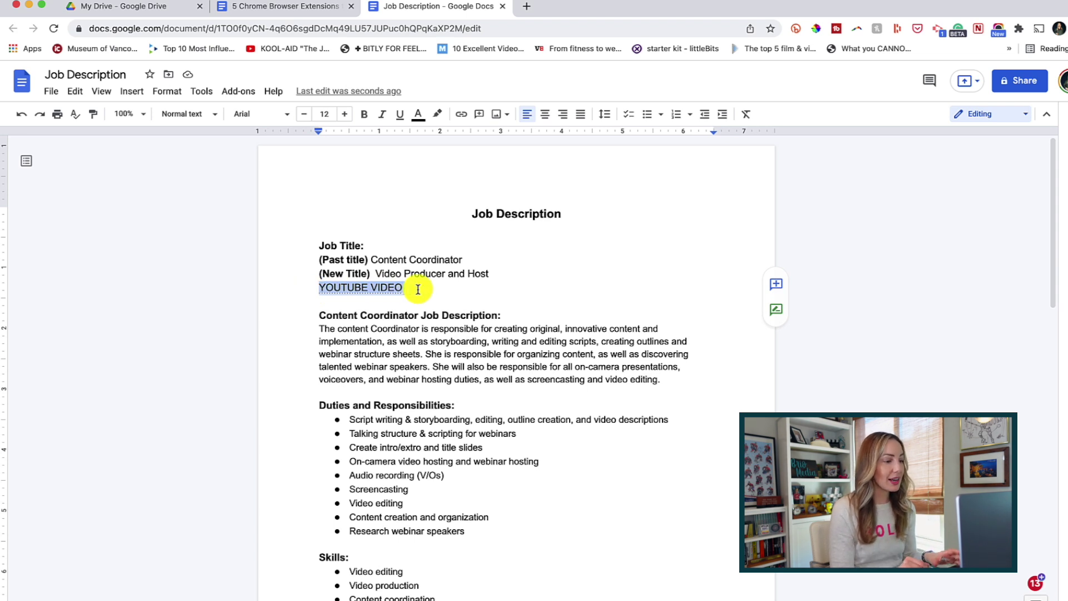
click(165, 92)
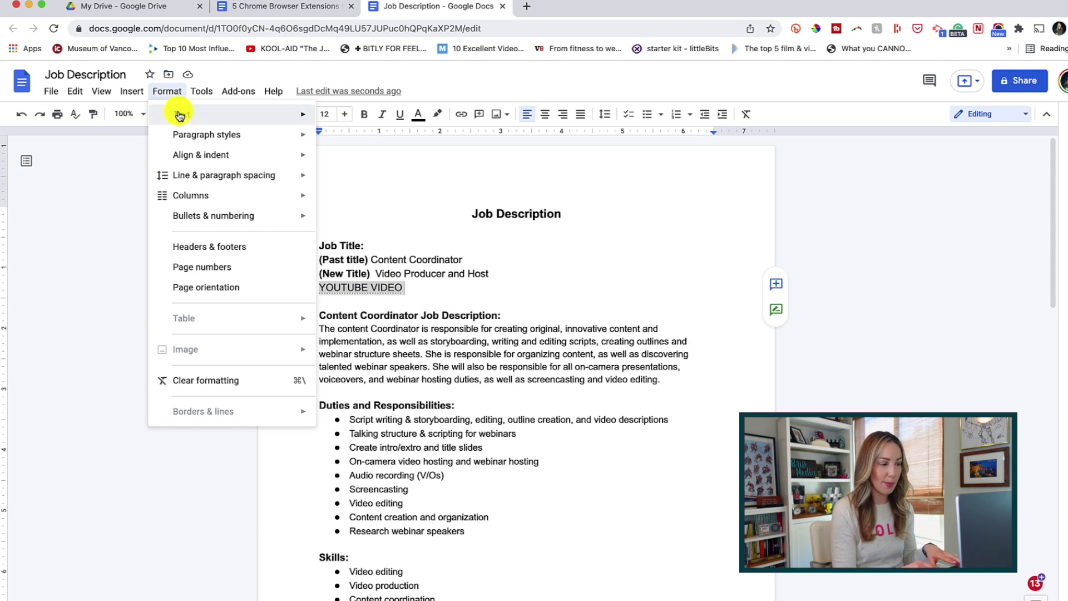
mouse_move(181, 114)
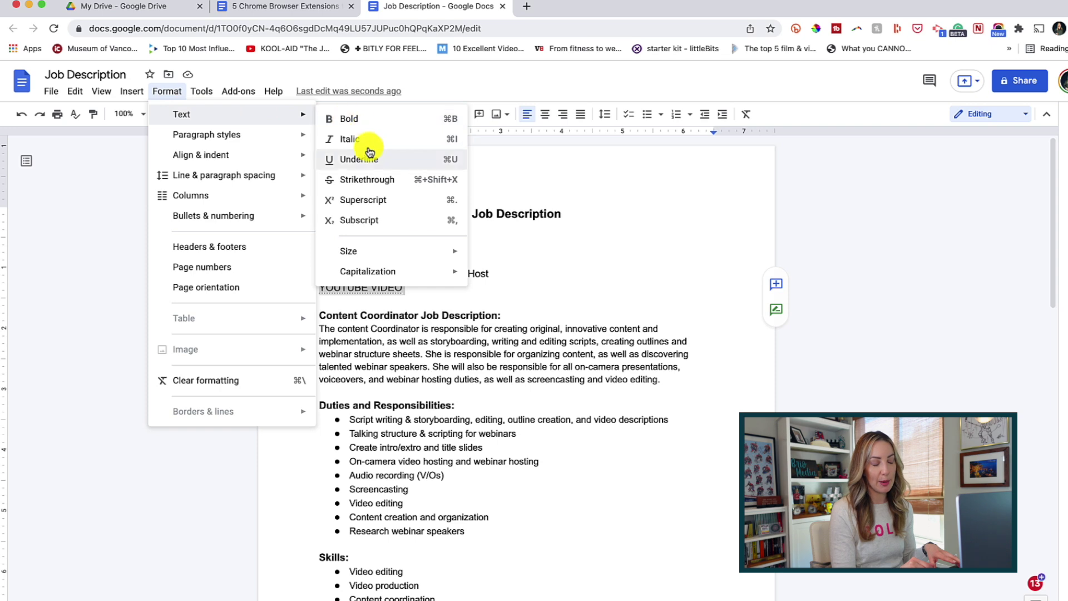
mouse_move(368, 272)
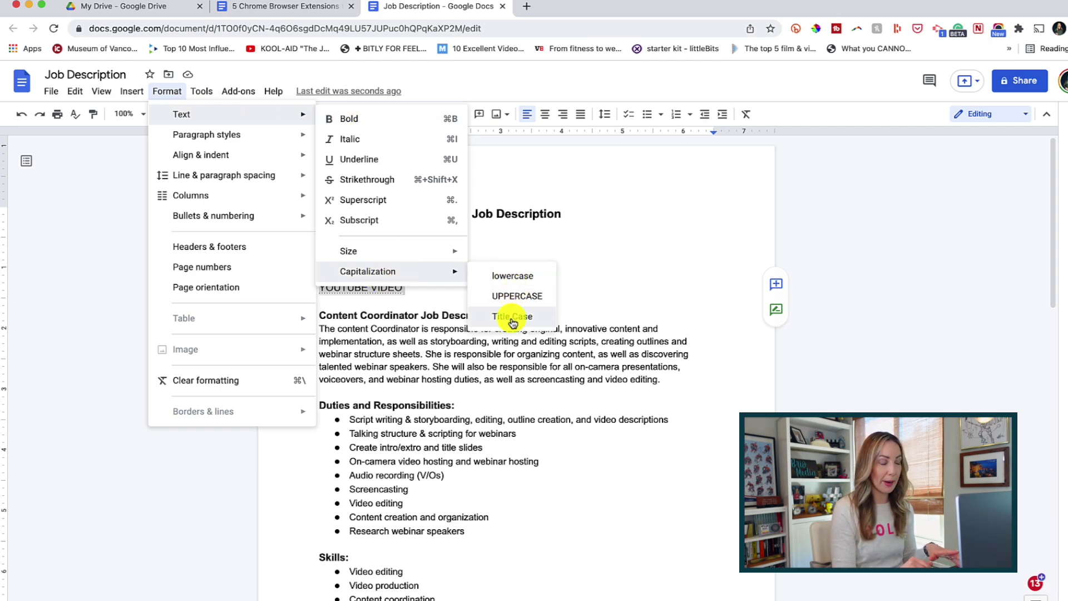
click(513, 317)
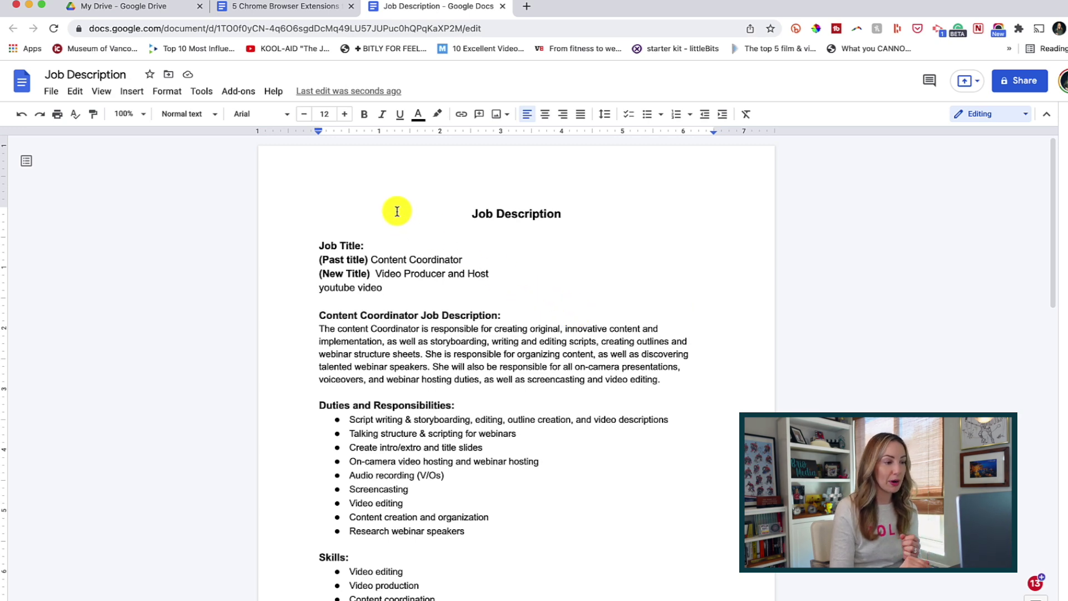
click(51, 91)
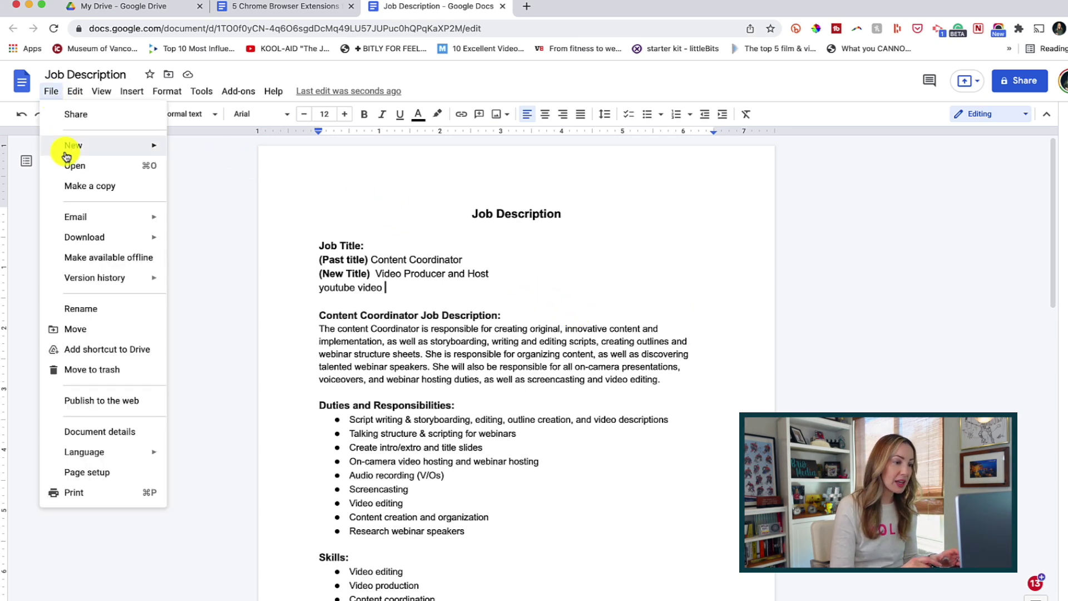
click(109, 187)
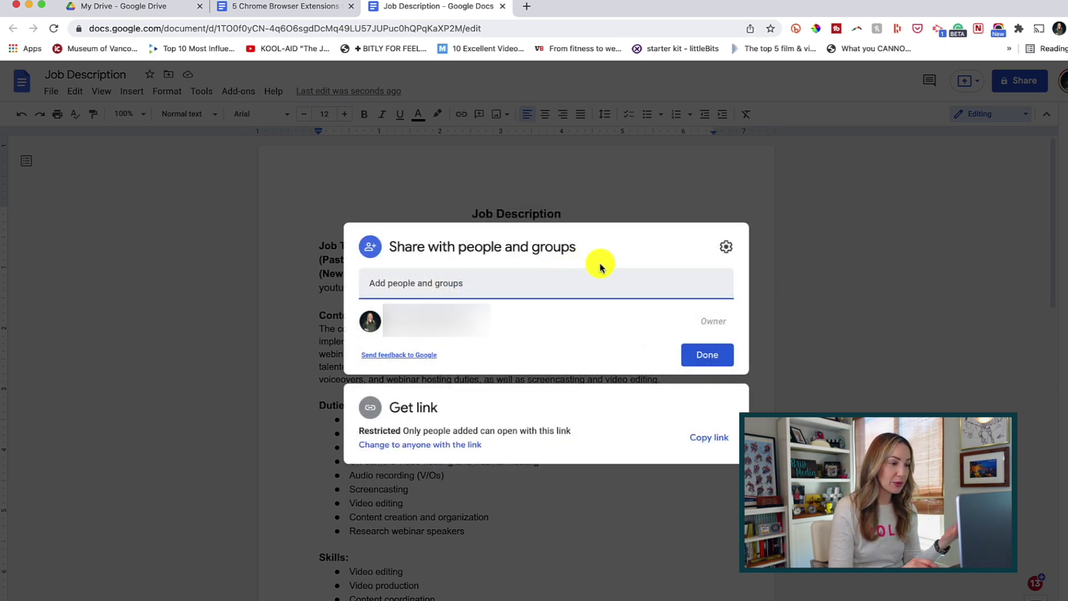
Set link access to anyone with the link as Viewer and close sharing
click(714, 442)
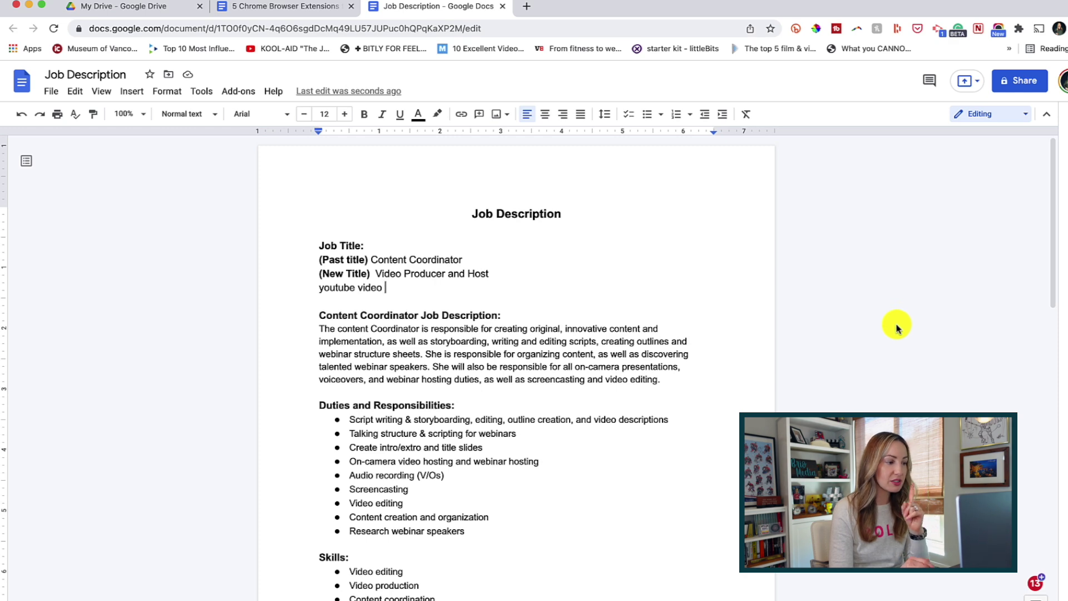
click(1014, 83)
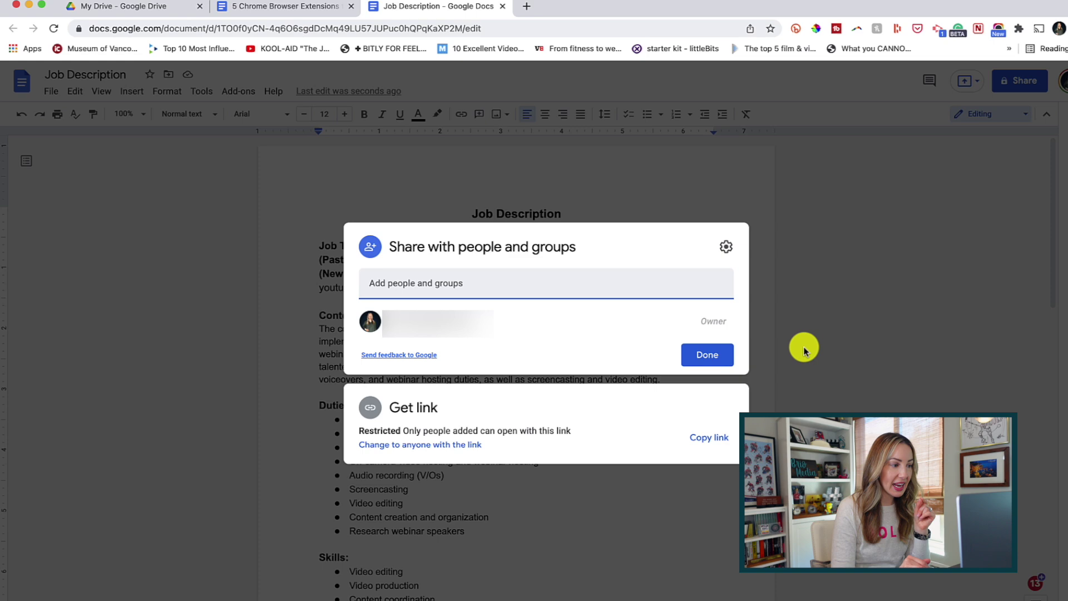
click(432, 446)
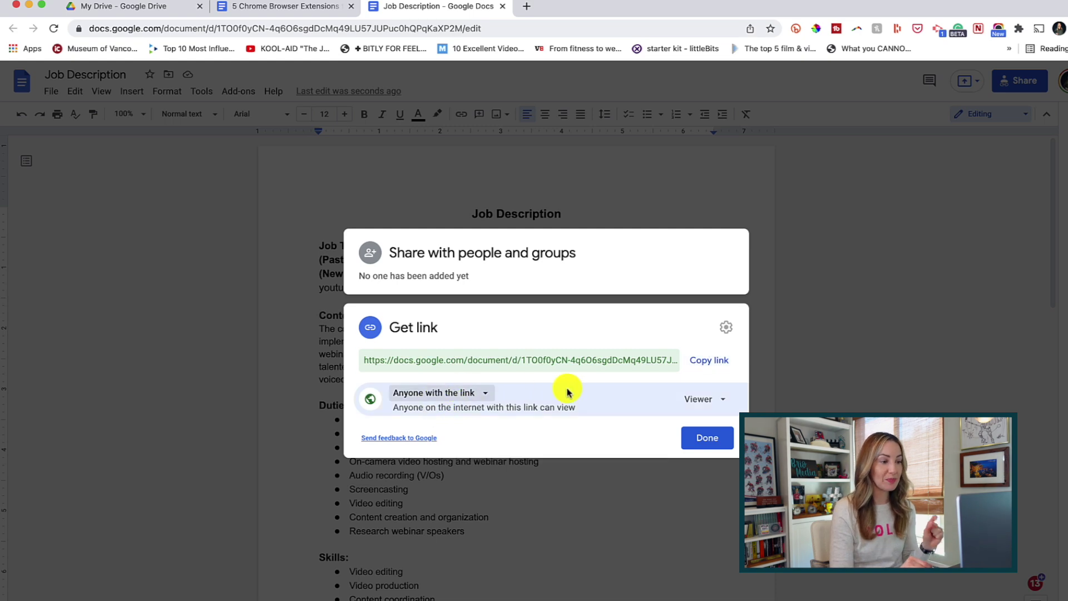
click(719, 435)
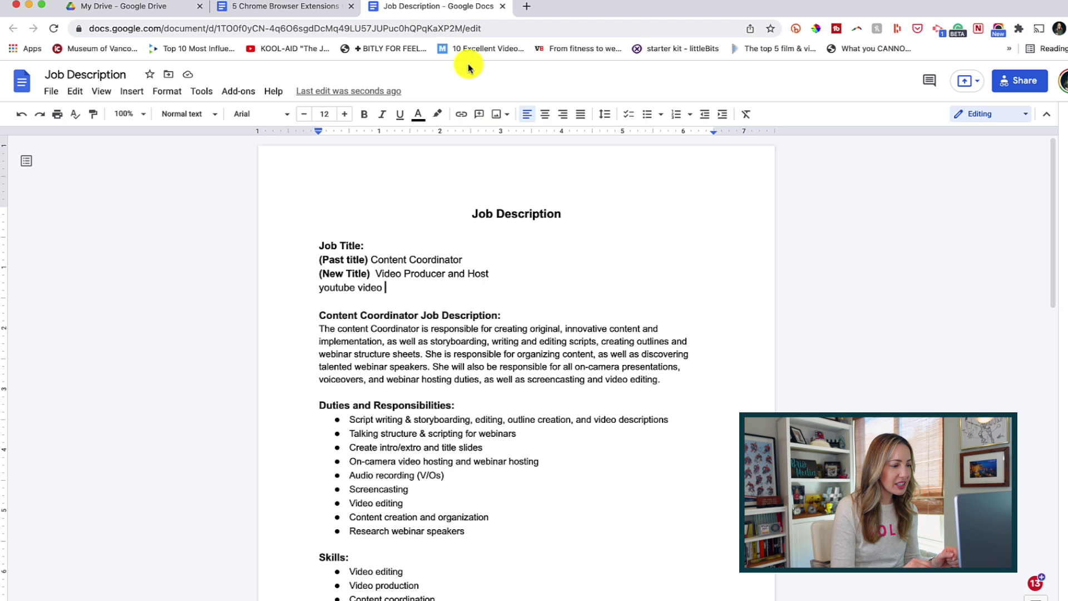
Replace 'edit' at the end of the document URL with 'copy' and select the whole address
click(497, 27)
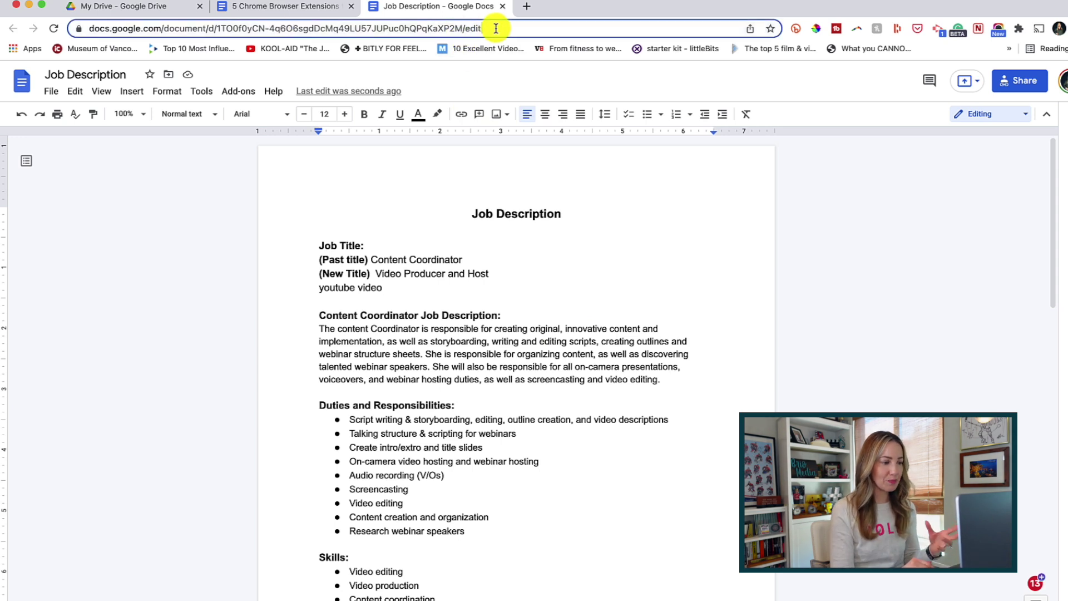
click(494, 29)
double_click(499, 29)
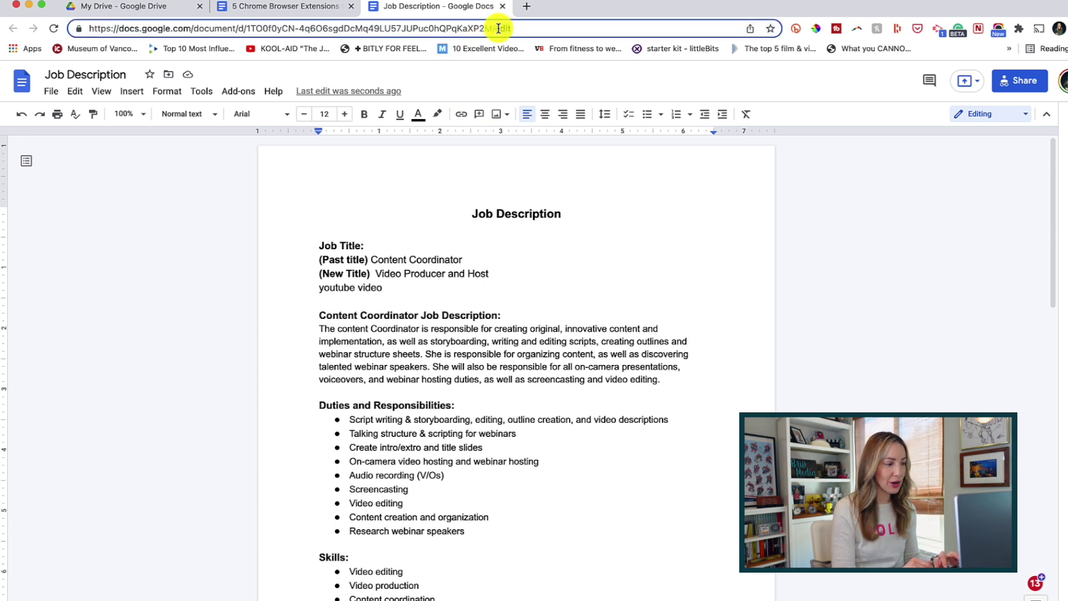
drag(496, 28, 525, 27)
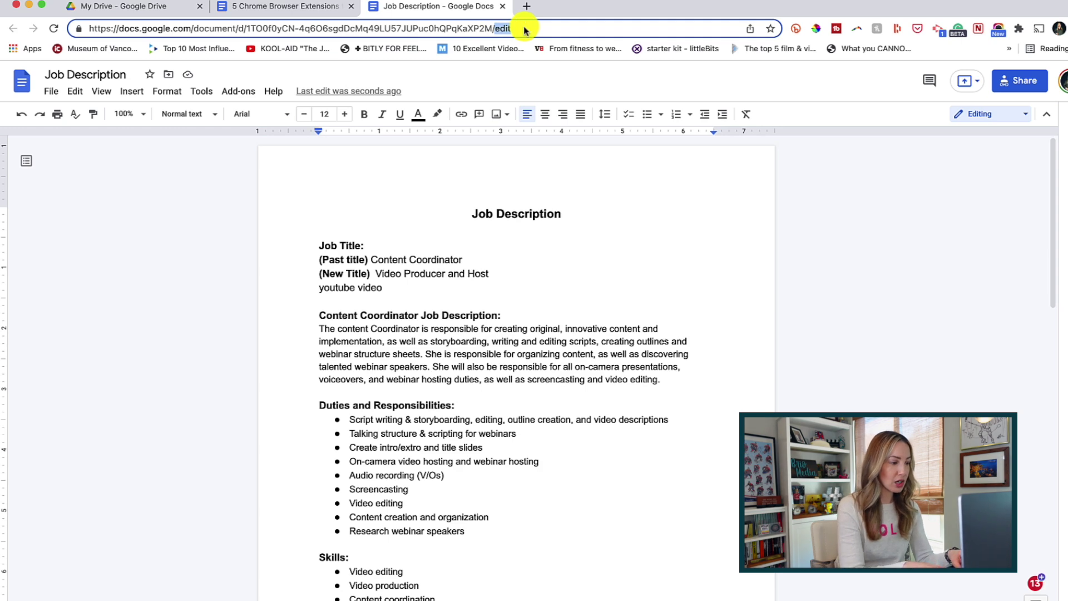
text(copy)
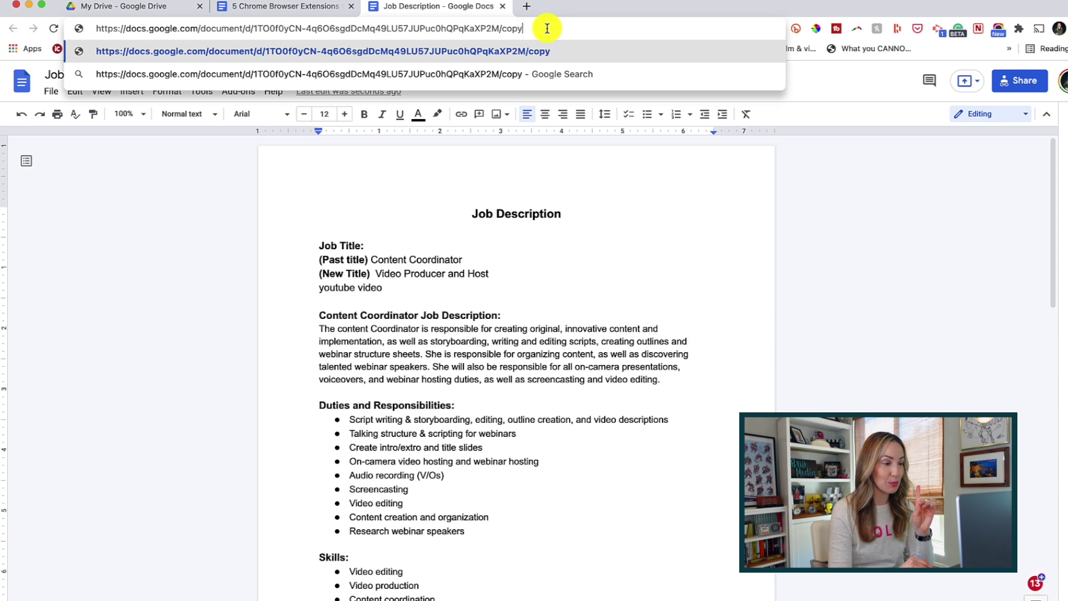
triple_click(547, 29)
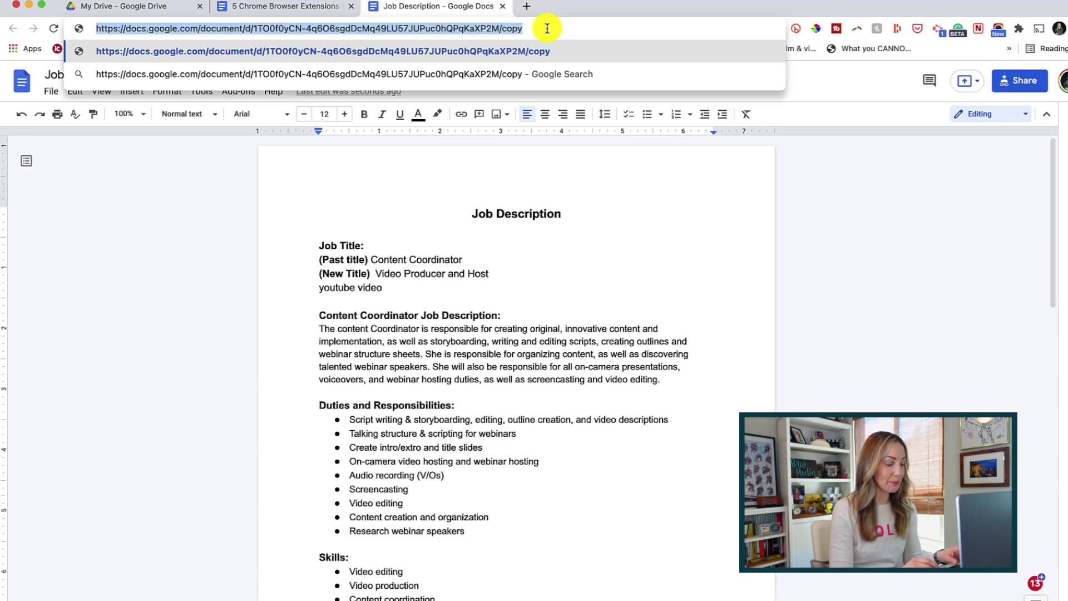
click(547, 28)
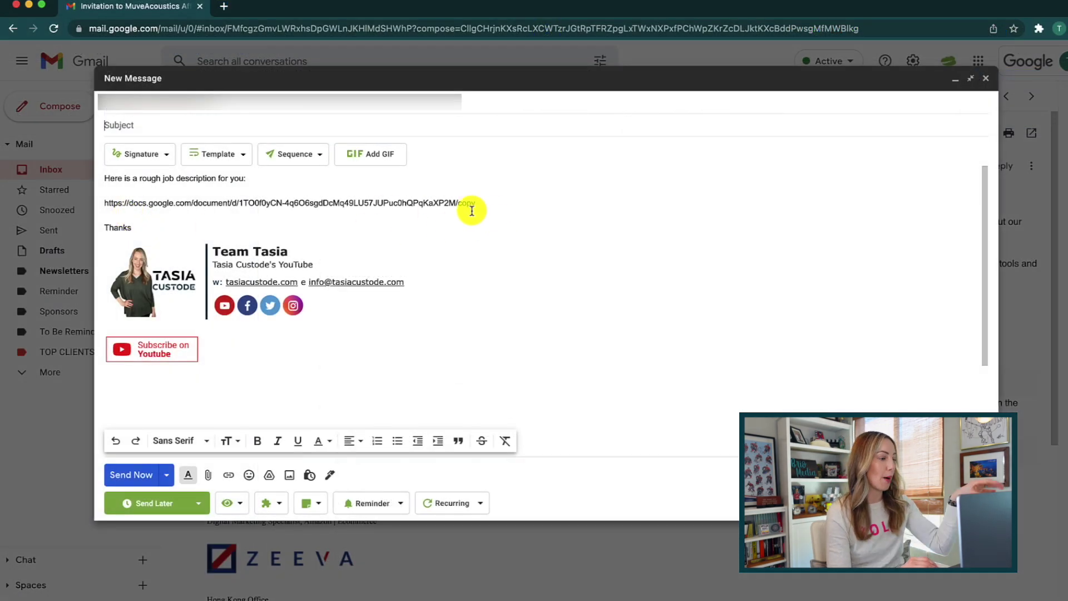
Send the /copy URL by email and open the link from the received message
double_click(460, 204)
triple_click(460, 204)
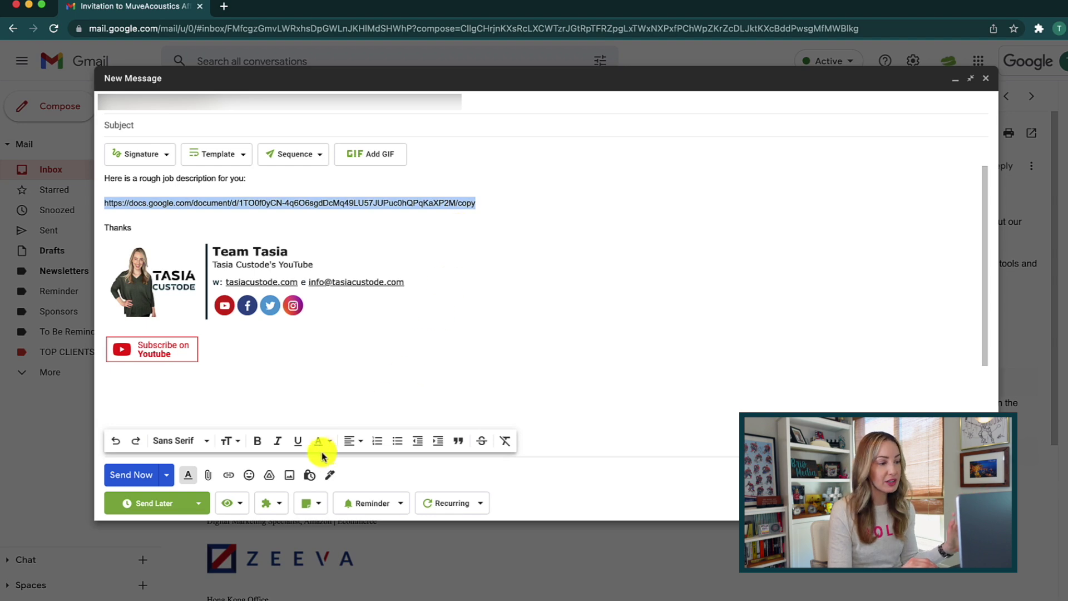
click(228, 474)
click(624, 274)
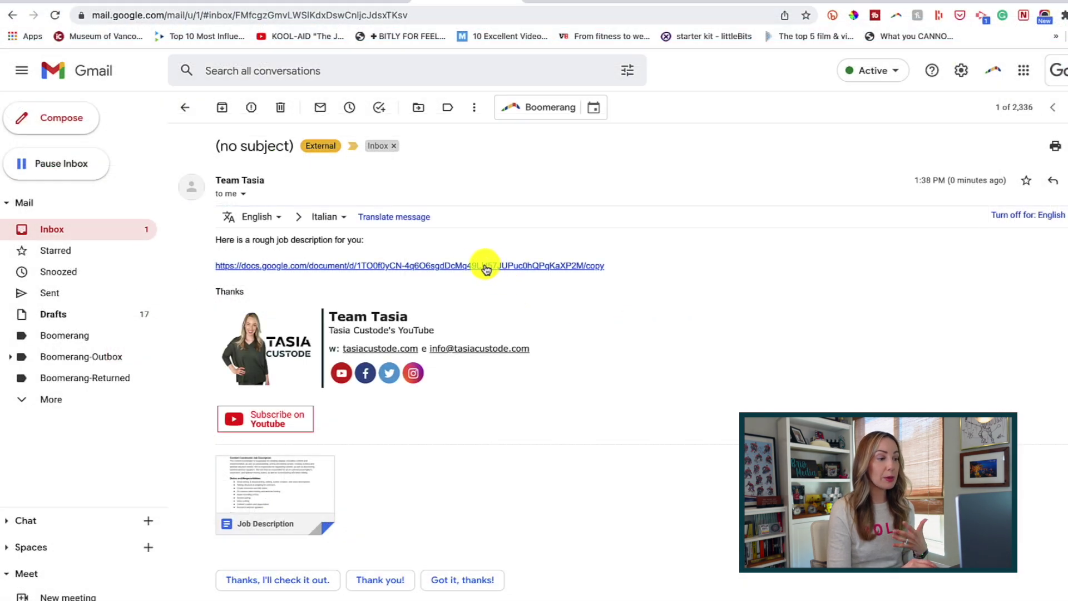
click(486, 267)
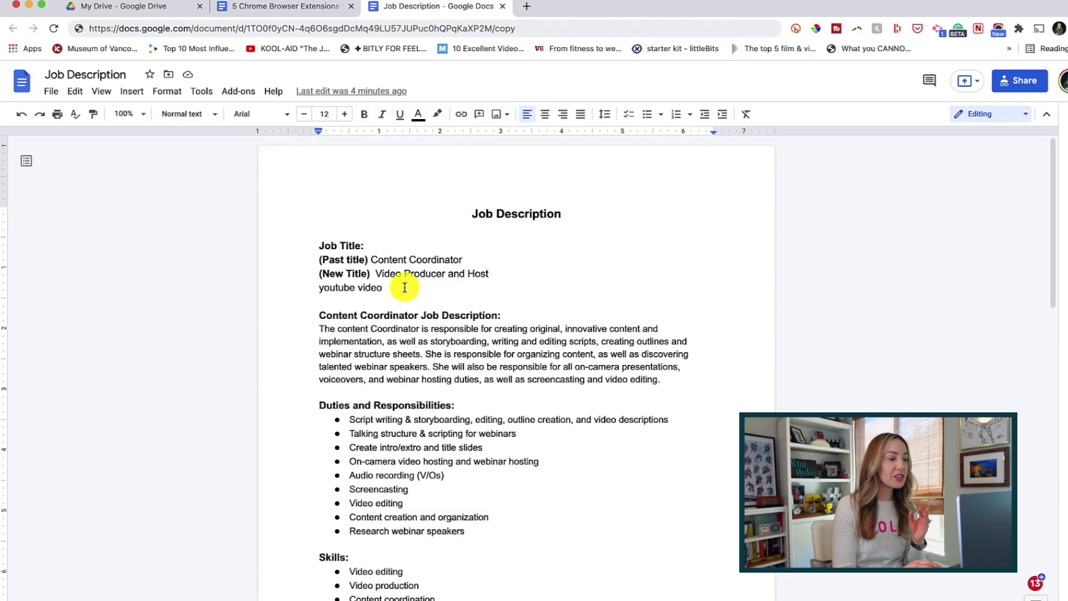
key(Return)
key(Return)
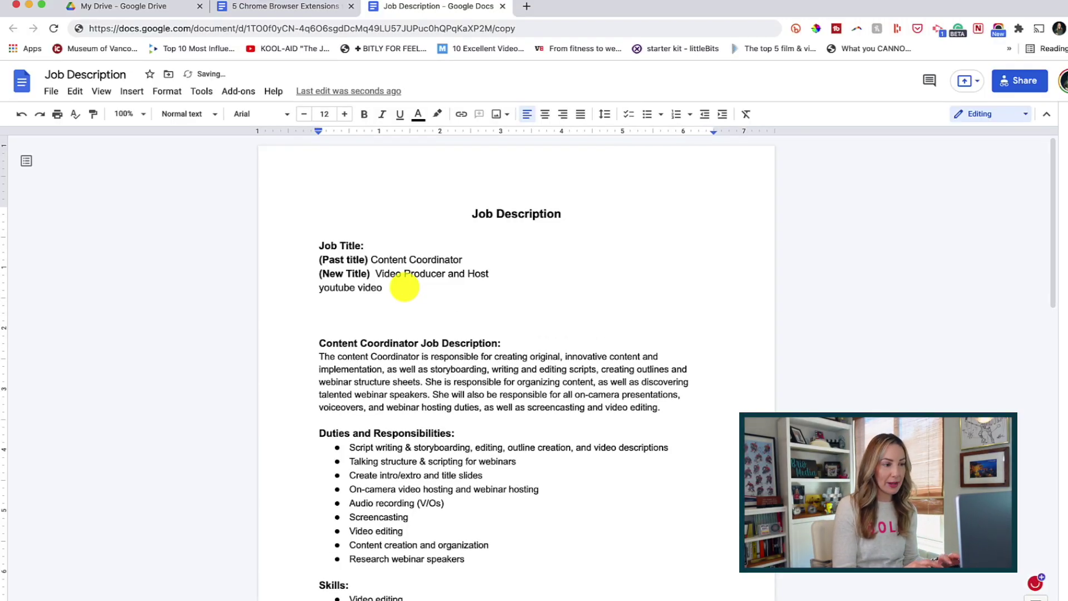
text(@)
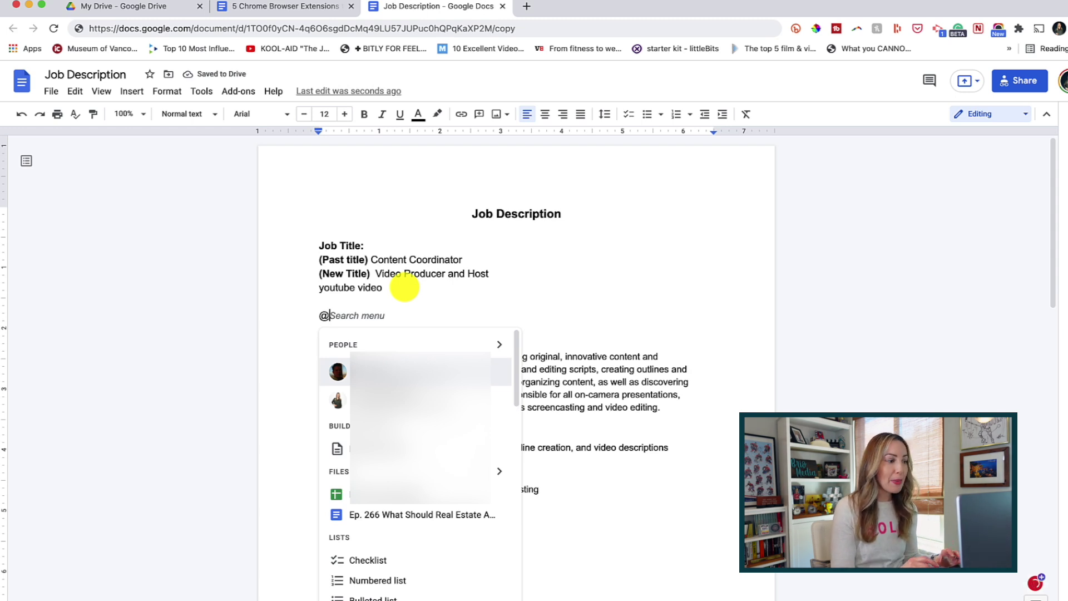
key(Return)
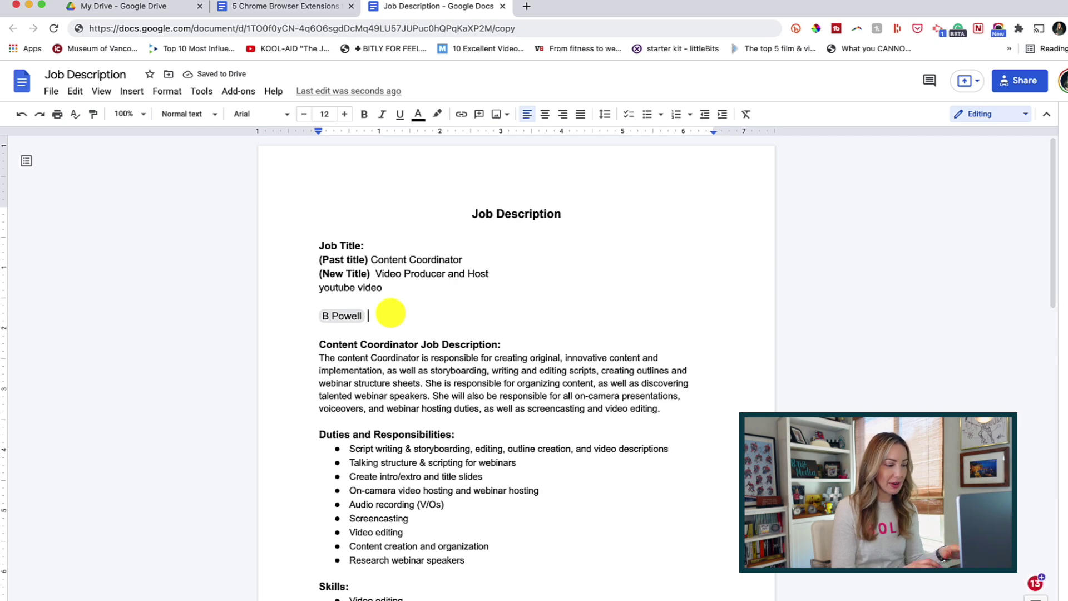
text(@)
drag(565, 370, 575, 542)
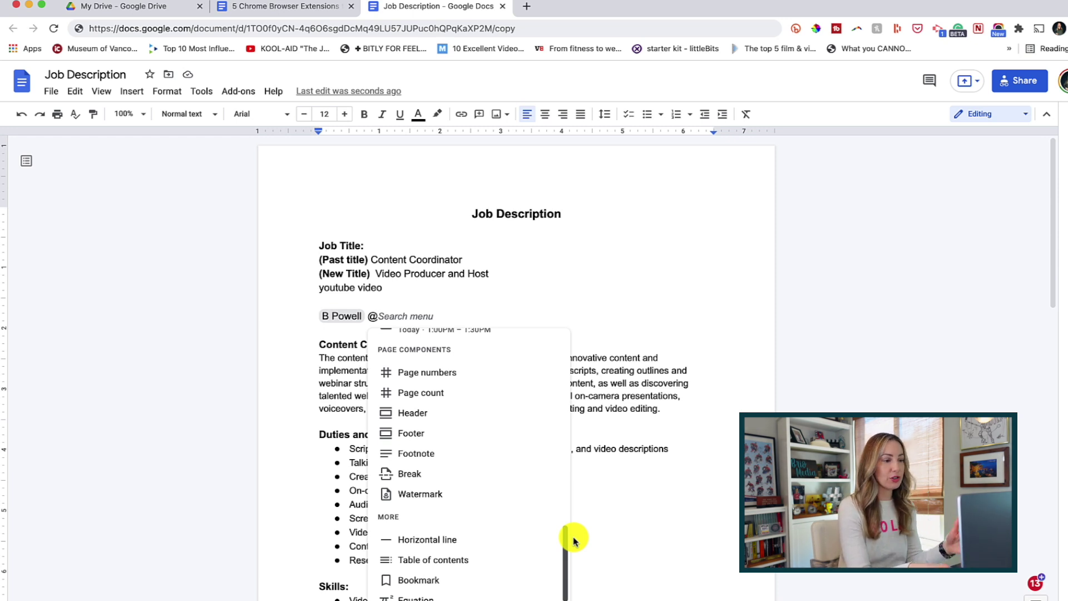
text(tomorrow)
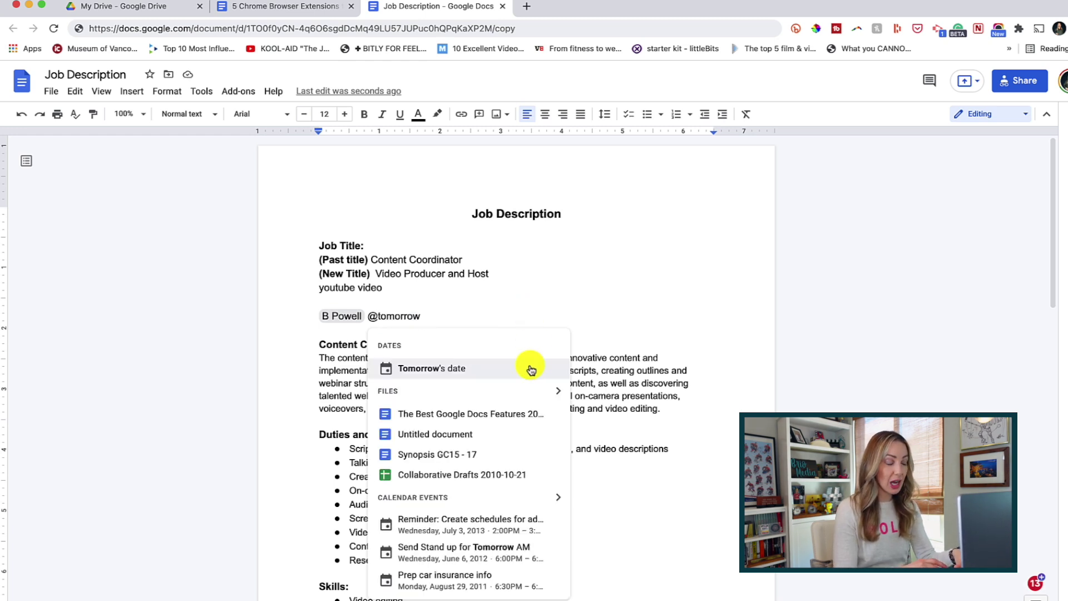
key(Return)
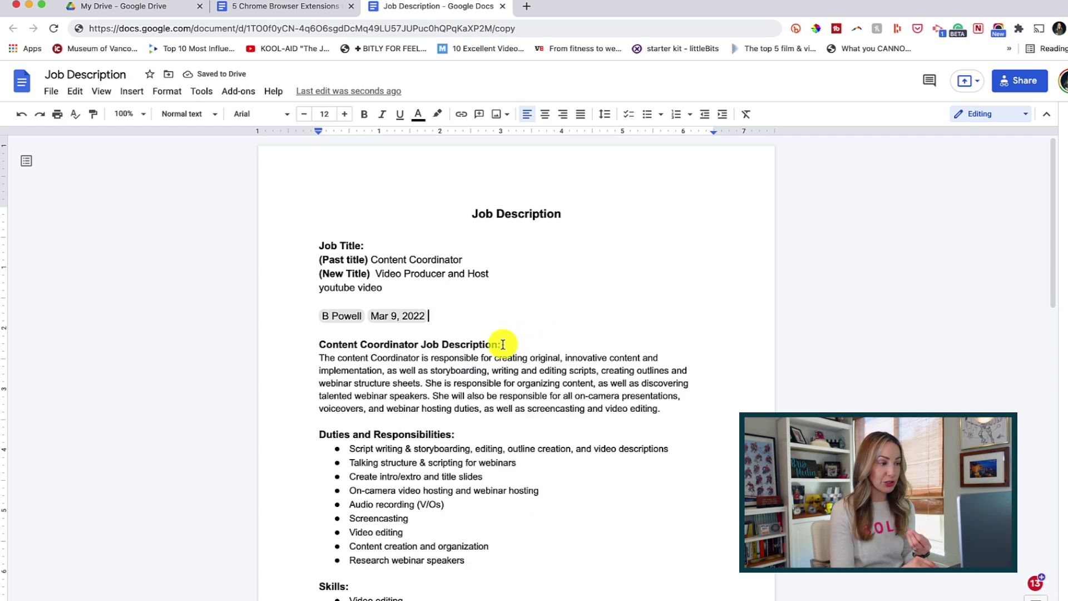
mouse_move(398, 315)
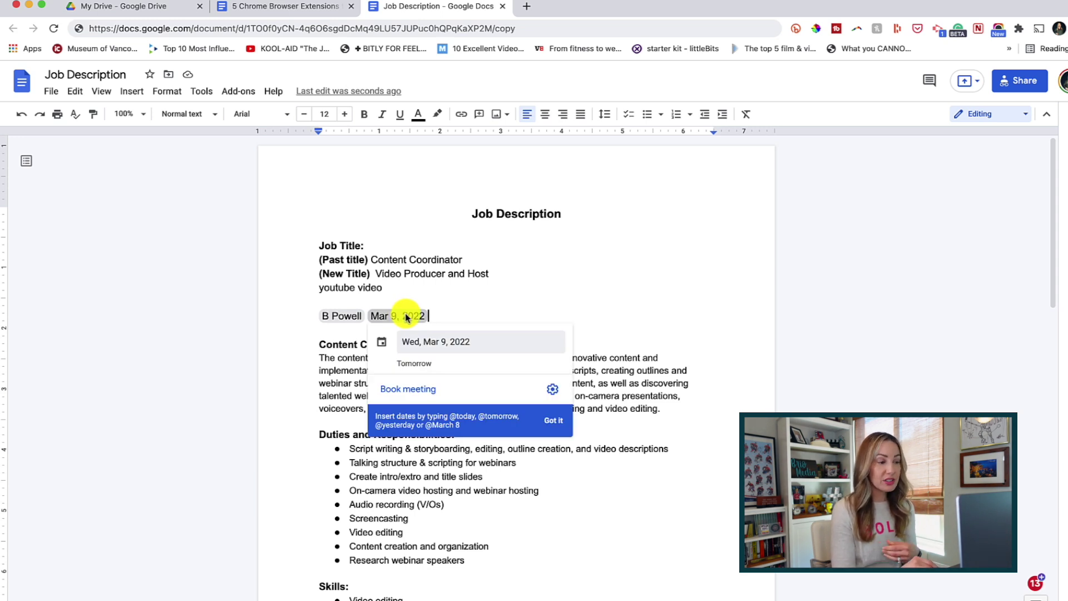
Keep the date chip's Mar 9, 2022 format in its options and dismiss the tip
click(389, 316)
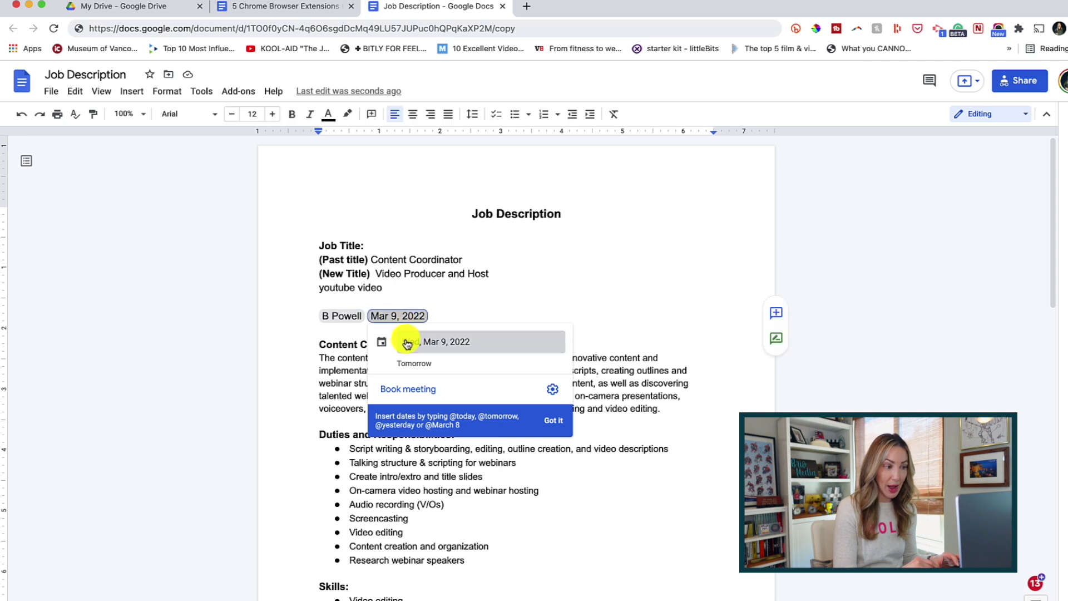
click(554, 391)
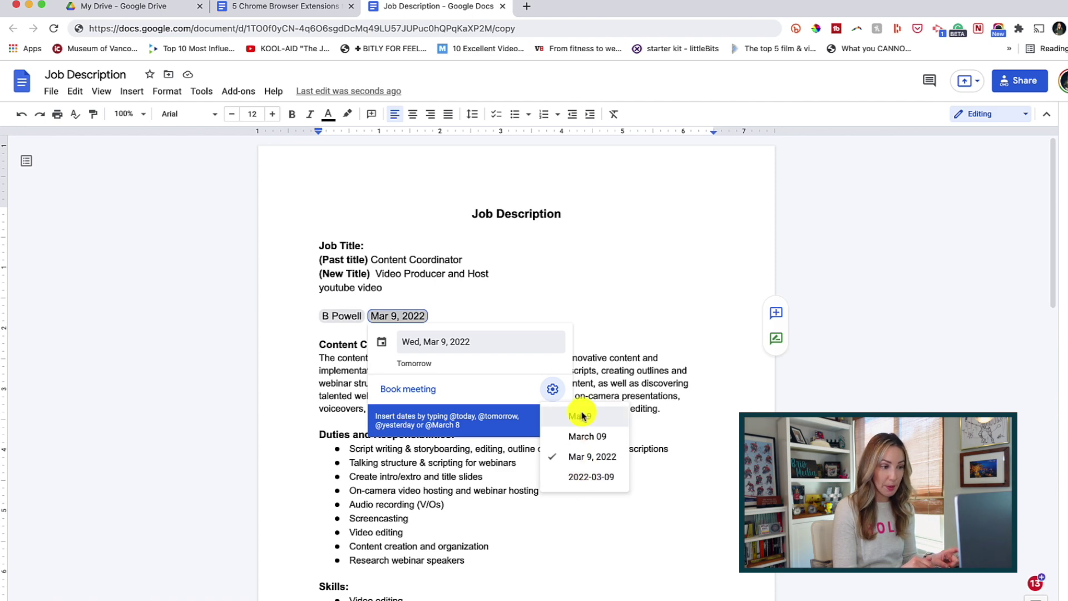
click(552, 392)
click(485, 315)
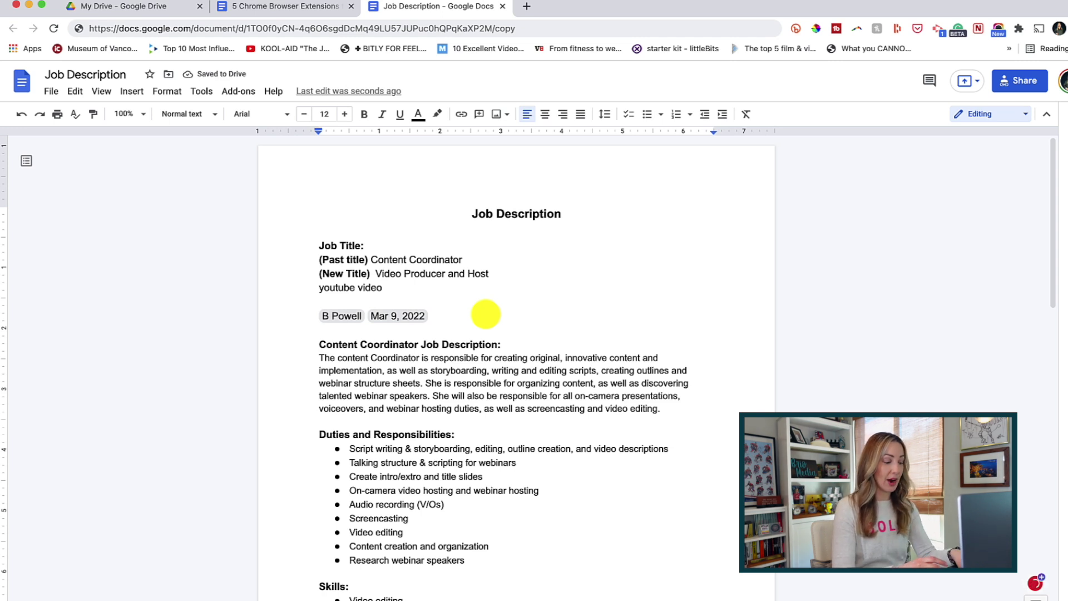
text(@)
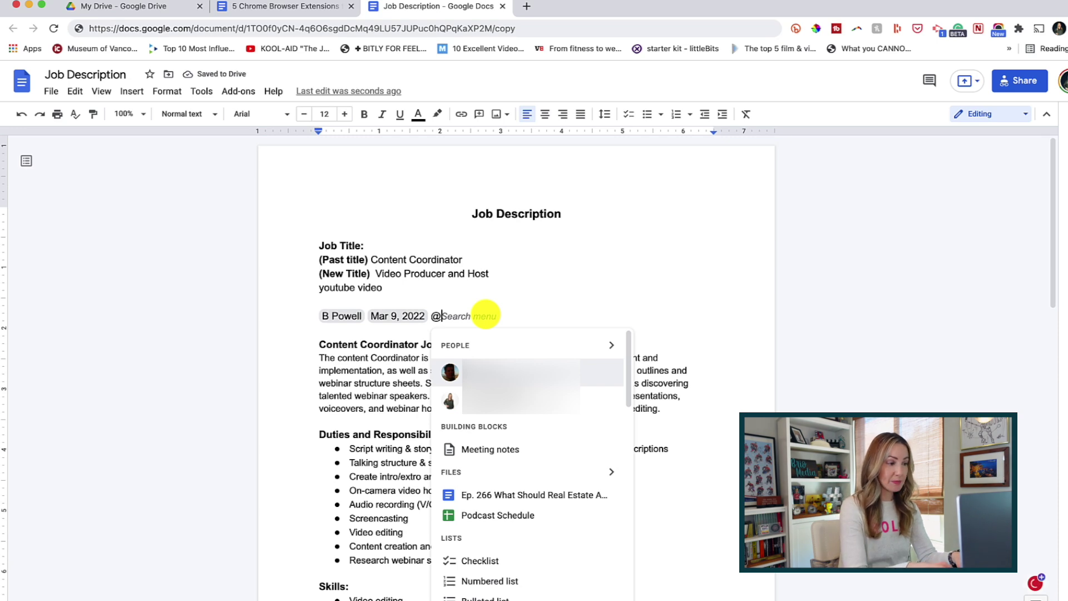
text(how to use)
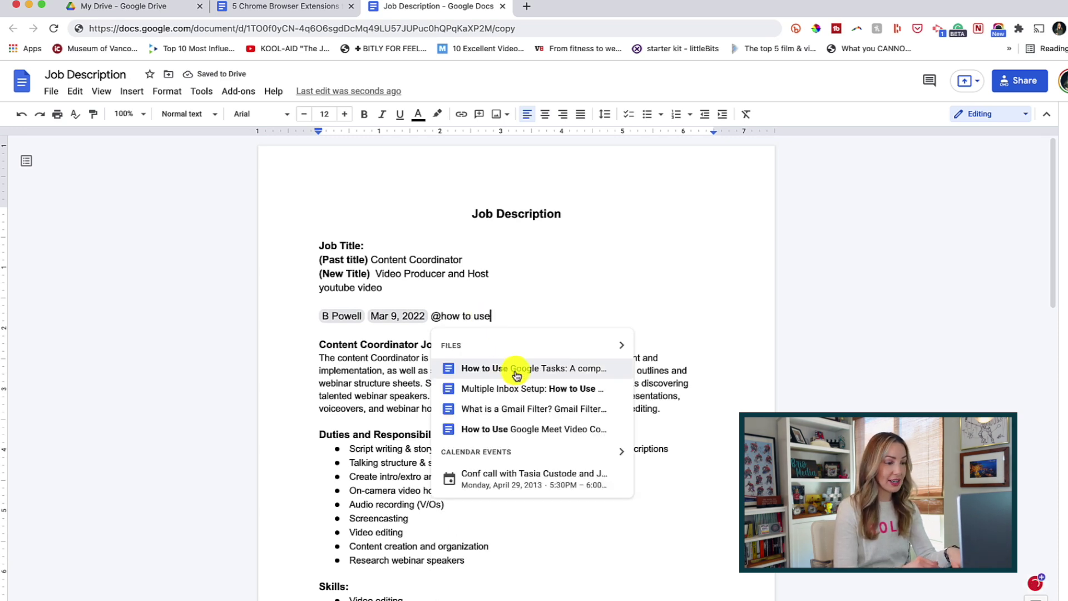
Insert the Google Tasks tutorial file chip, then paste the YouTube URL on a new line
key(Return)
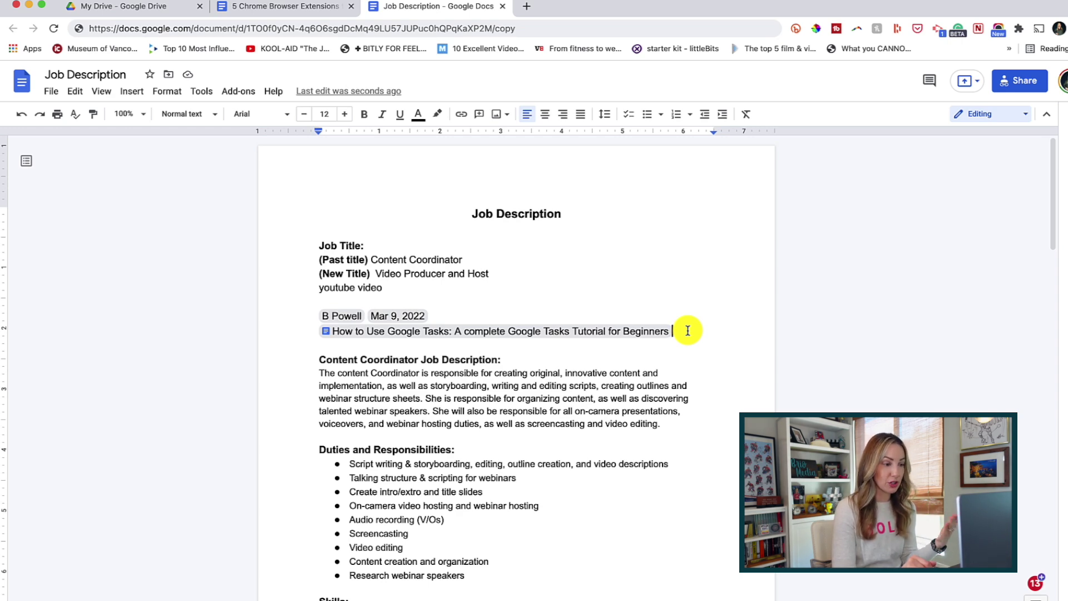
mouse_move(501, 331)
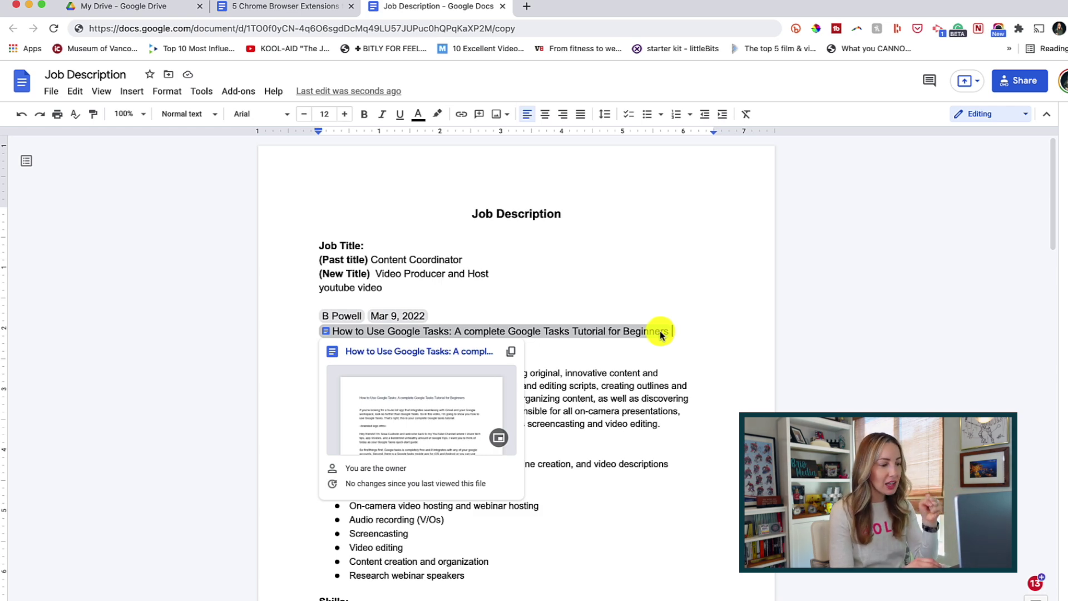
click(678, 332)
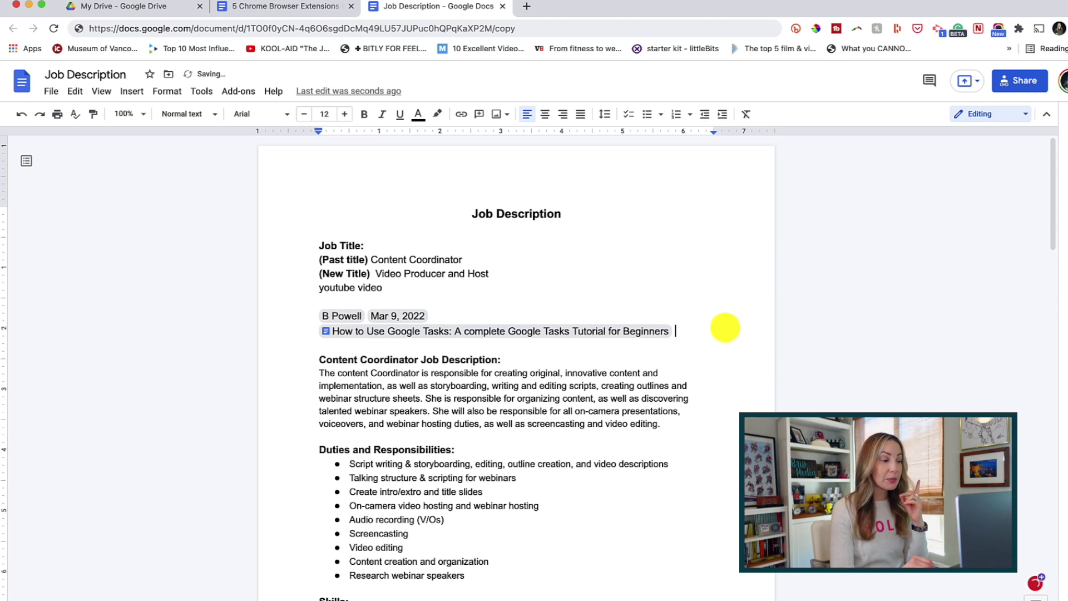
key(Return)
key(Return)
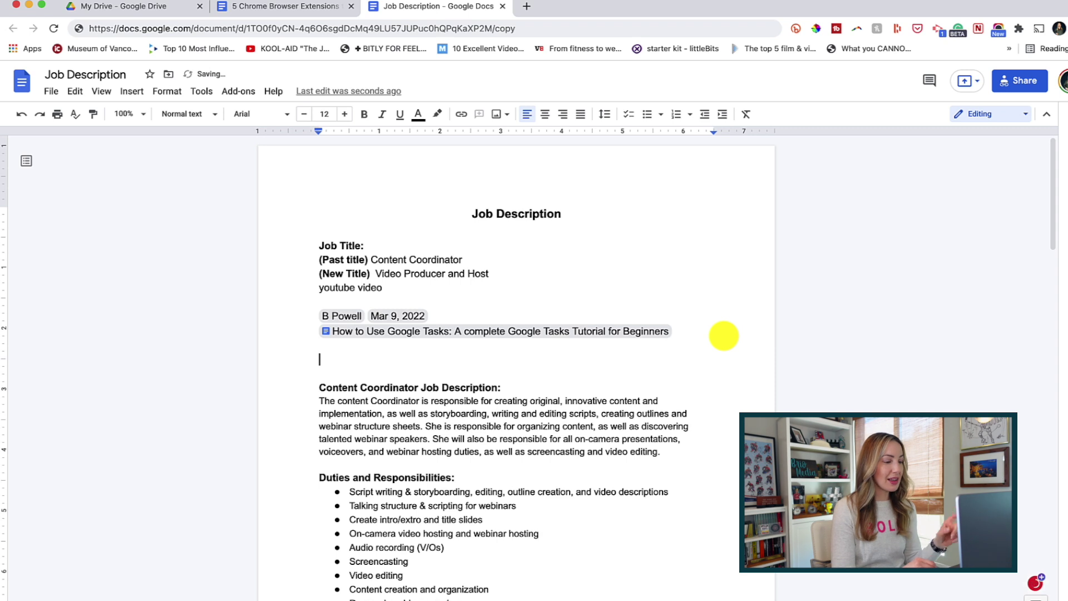
text(https://www.youtube.com/watch?v=M-LqMBjYSv8)
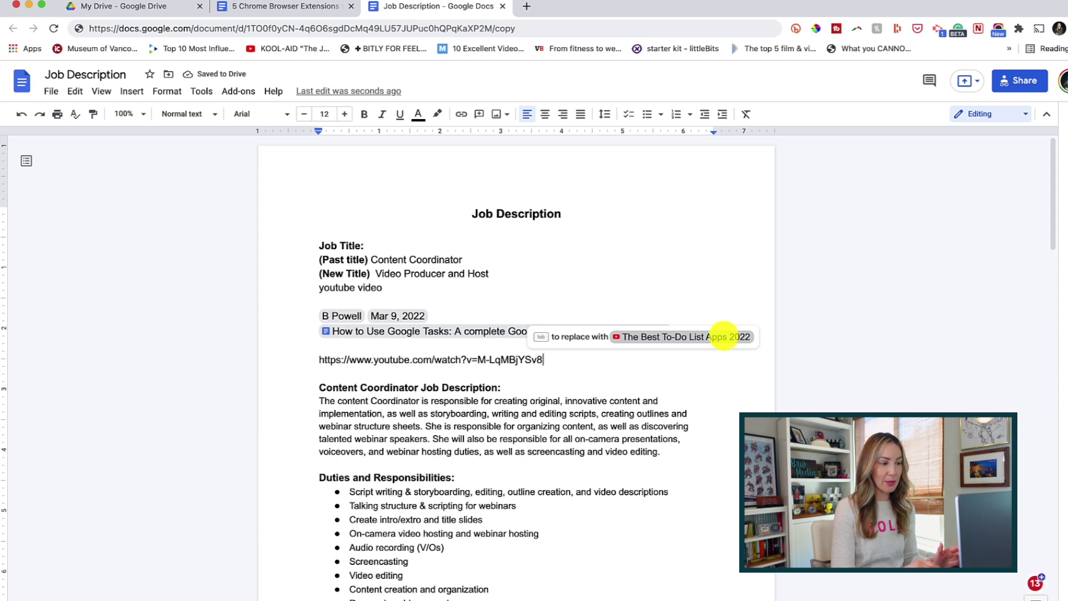
Accept the suggestion converting the YouTube URL into a Best To-Do List Apps 2022 video chip
click(723, 336)
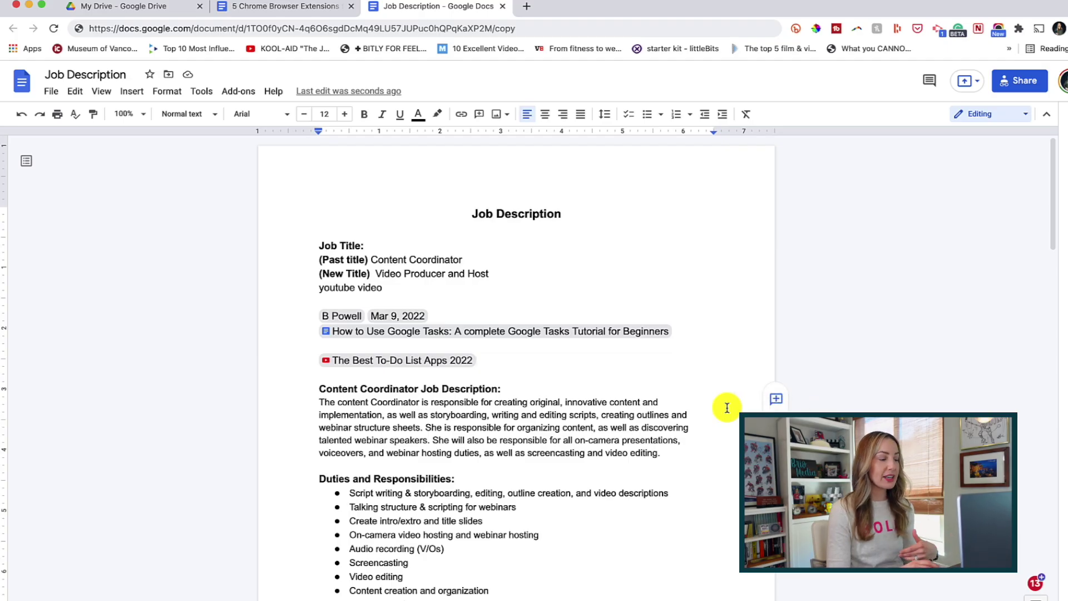
Add an empty line beneath the video chip in the Job Description
key(Return)
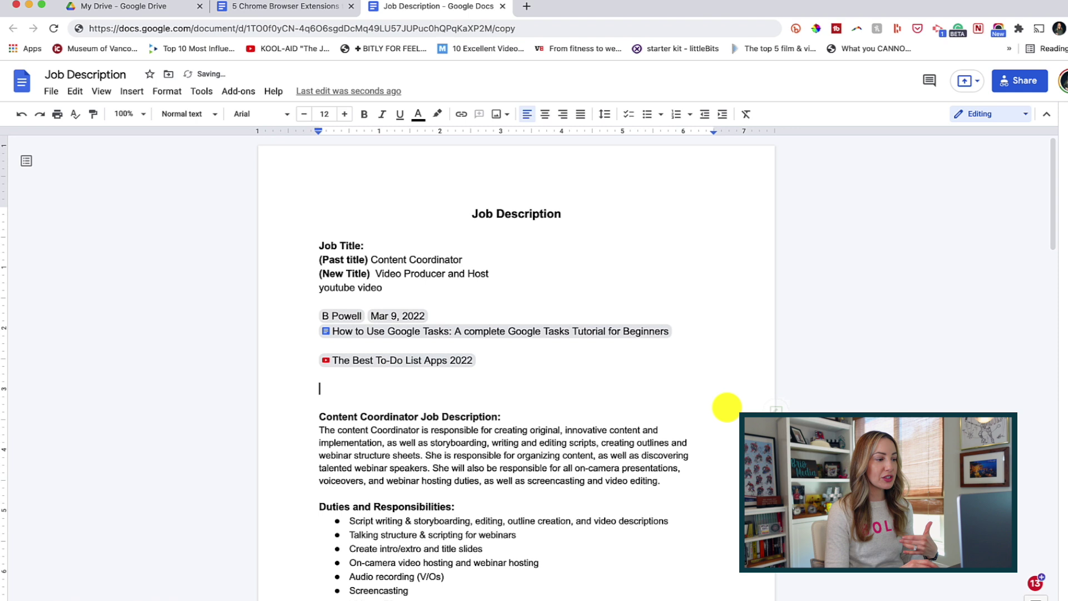